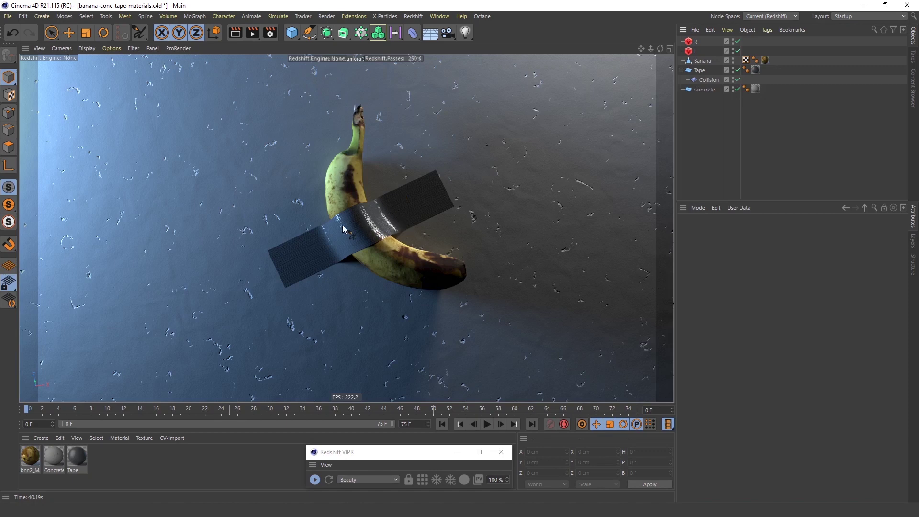
# Delete the material tags from the Tape and Concrete objects, leaving only the Banana textured.
pyautogui.scroll(5, 347, 237)
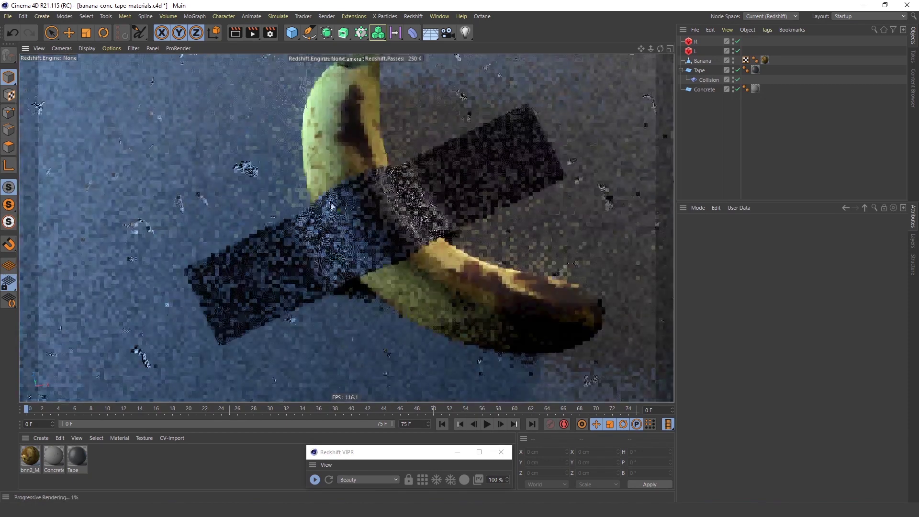
pyautogui.scroll(-3, 254, 172)
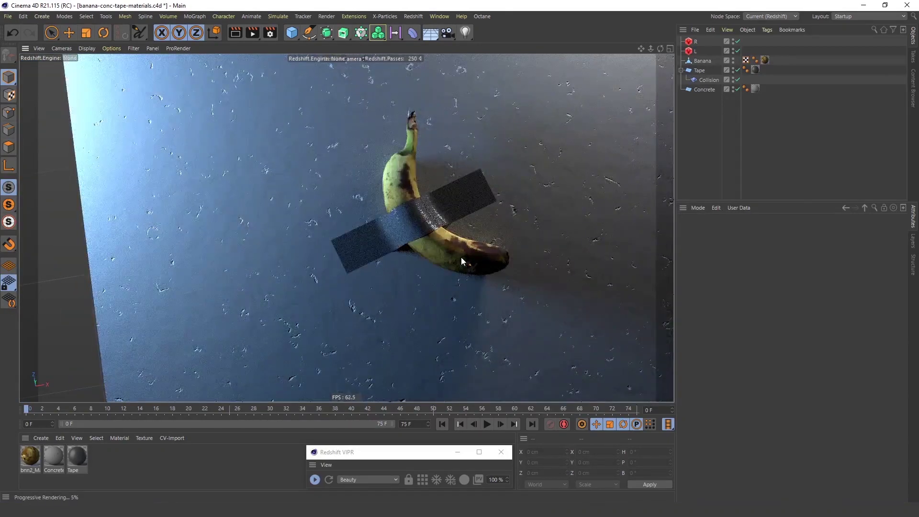
pyautogui.keyDown('alt'); pyautogui.moveTo(521, 196); pyautogui.dragTo(392, 206); pyautogui.keyUp('alt')
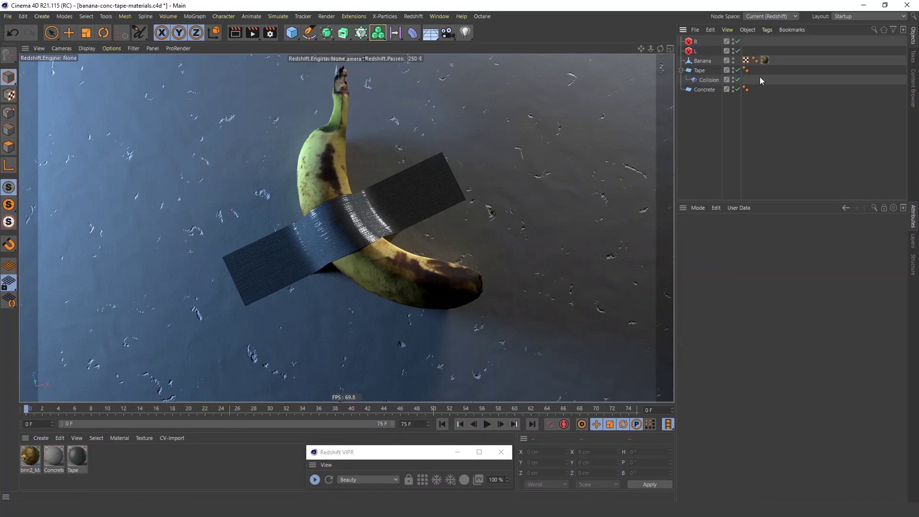
pyautogui.press('Delete')
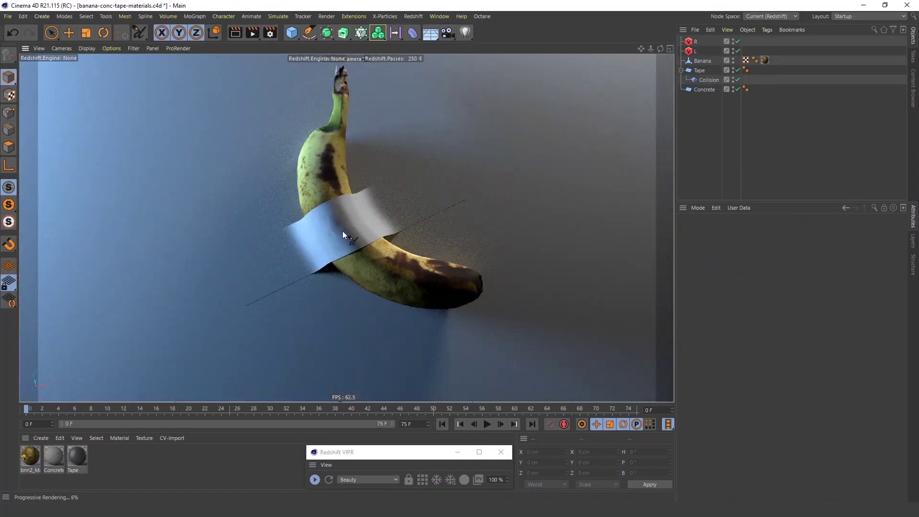
pyautogui.keyDown('alt'); pyautogui.moveTo(342, 231); pyautogui.dragTo(308, 225); pyautogui.keyUp('alt')
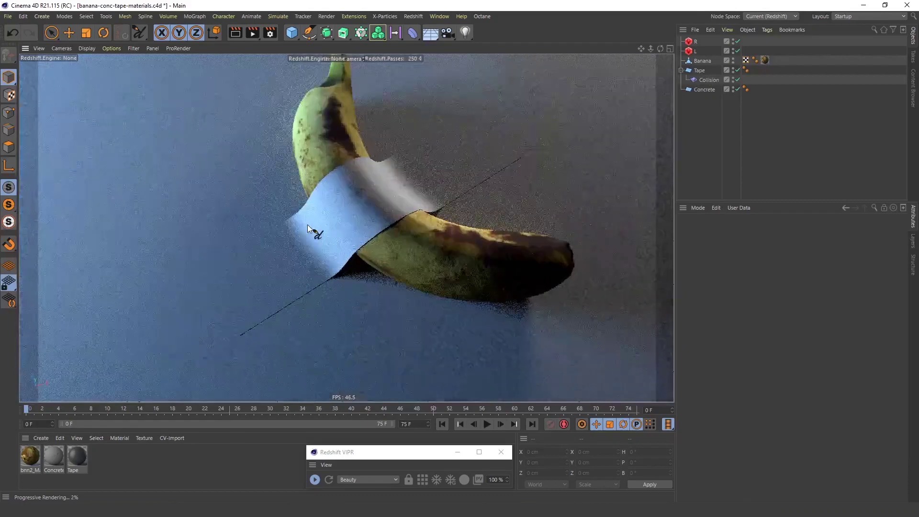
# Create a new Redshift node material and place it last in the material list, after the Tape material.
pyautogui.click(48, 438)
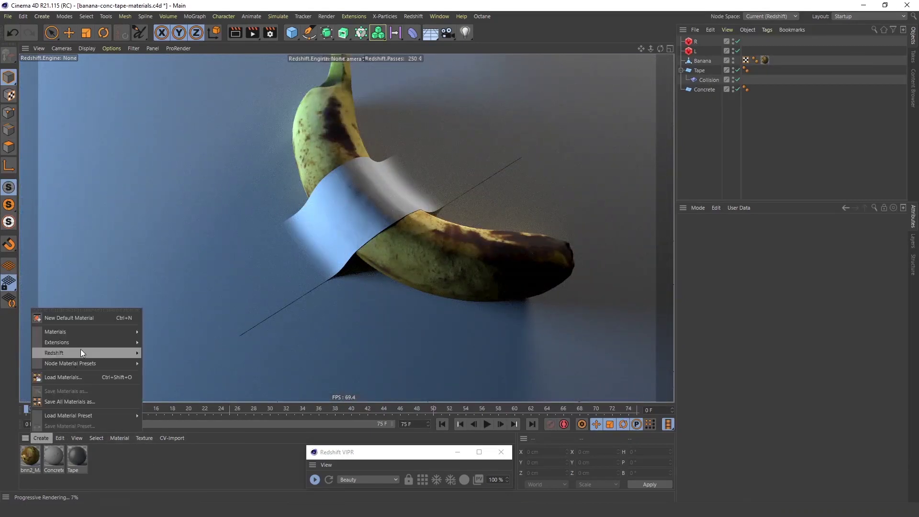
pyautogui.moveTo(79, 330)
pyautogui.click(198, 358)
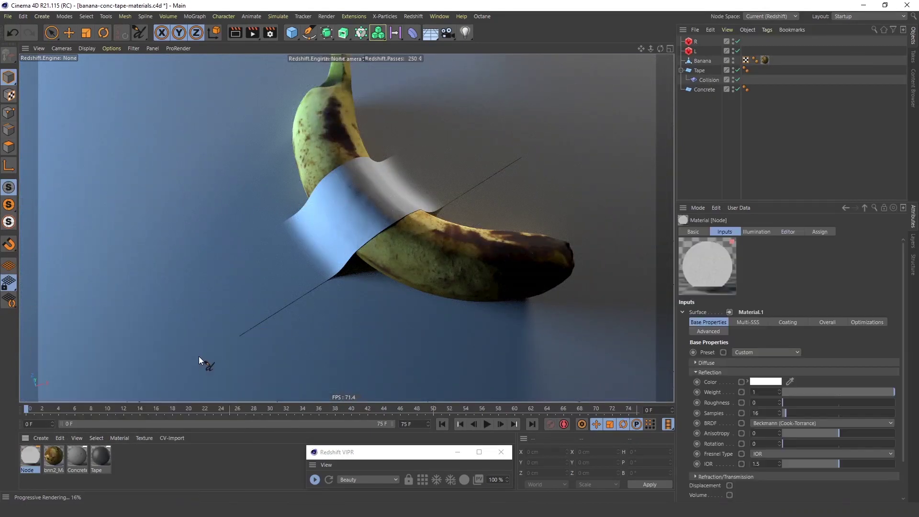
pyautogui.moveTo(99, 453); pyautogui.dragTo(122, 463)
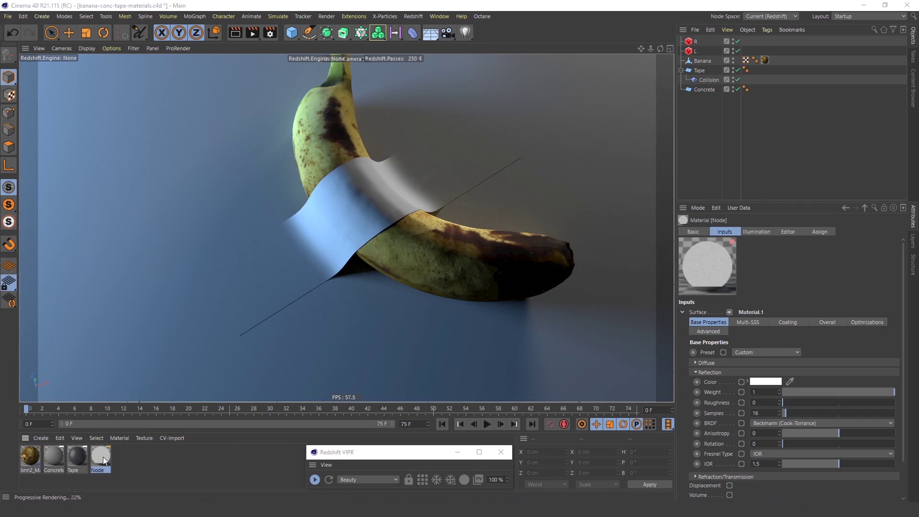
# Open the new material's node graph in an enlarged Node Editor and shift the Material and Output nodes to make room for inputs.
pyautogui.doubleClick(103, 457)
pyautogui.moveTo(526, 152); pyautogui.dragTo(544, 14)
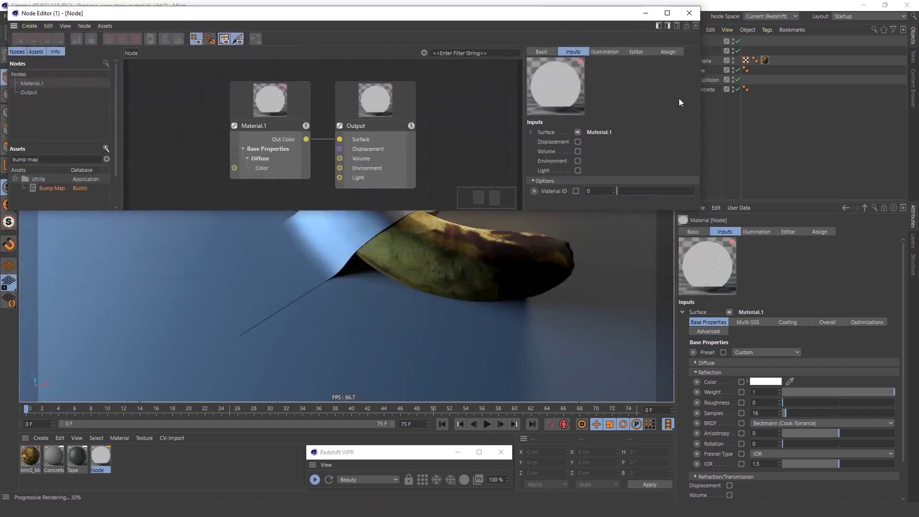
pyautogui.moveTo(631, 211); pyautogui.dragTo(631, 269)
pyautogui.moveTo(700, 130); pyautogui.dragTo(690, 130)
pyautogui.moveTo(403, 99); pyautogui.dragTo(488, 82)
pyautogui.moveTo(295, 110); pyautogui.dragTo(400, 89)
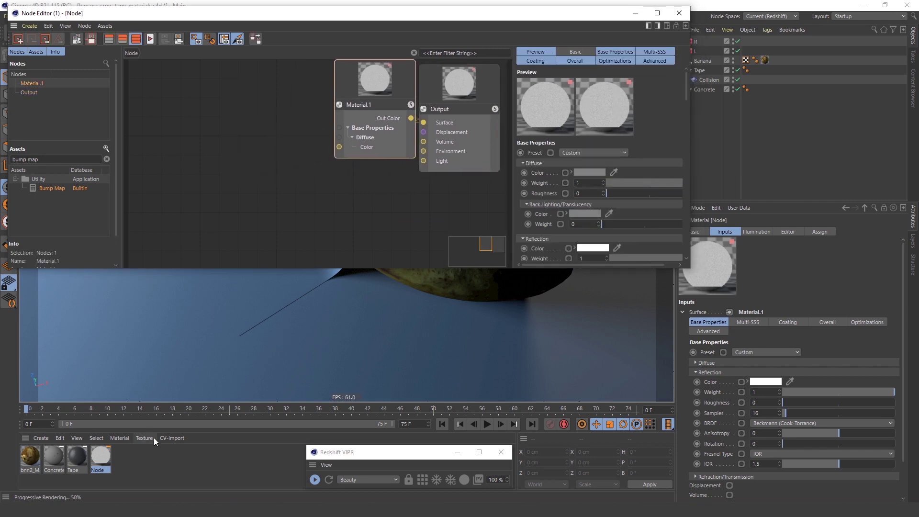
# Apply the existing Tape material to the Tape object and examine its woven surface up close.
pyautogui.keyDown('alt'); pyautogui.moveTo(444, 290); pyautogui.dragTo(416, 291); pyautogui.keyUp('alt')
pyautogui.moveTo(199, 395); pyautogui.dragTo(708, 70)
pyautogui.keyDown('alt'); pyautogui.moveTo(448, 302); pyautogui.dragTo(455, 311, button='right'); pyautogui.keyUp('alt')
pyautogui.keyDown('alt'); pyautogui.moveTo(455, 312); pyautogui.dragTo(459, 307); pyautogui.keyUp('alt')
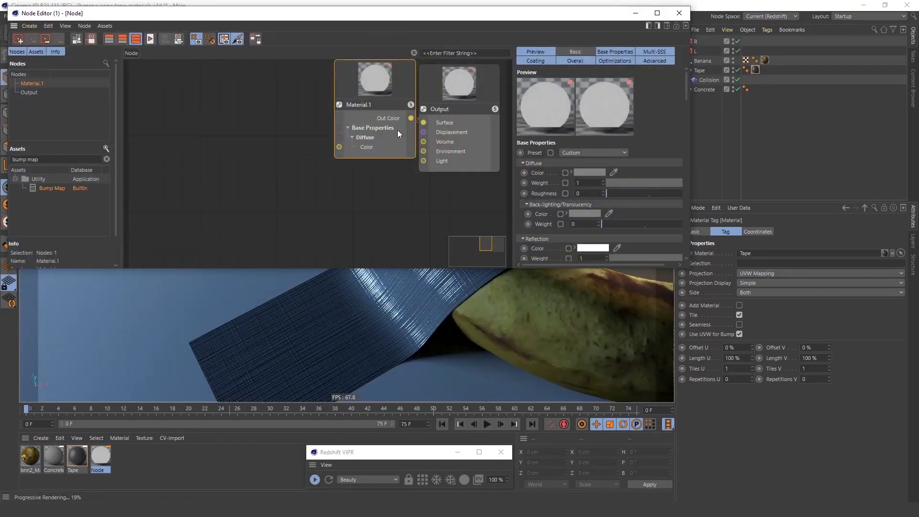
# Assign the new Node material to the Tape object and add a Bump Map node to its graph.
pyautogui.moveTo(100, 456); pyautogui.dragTo(755, 71)
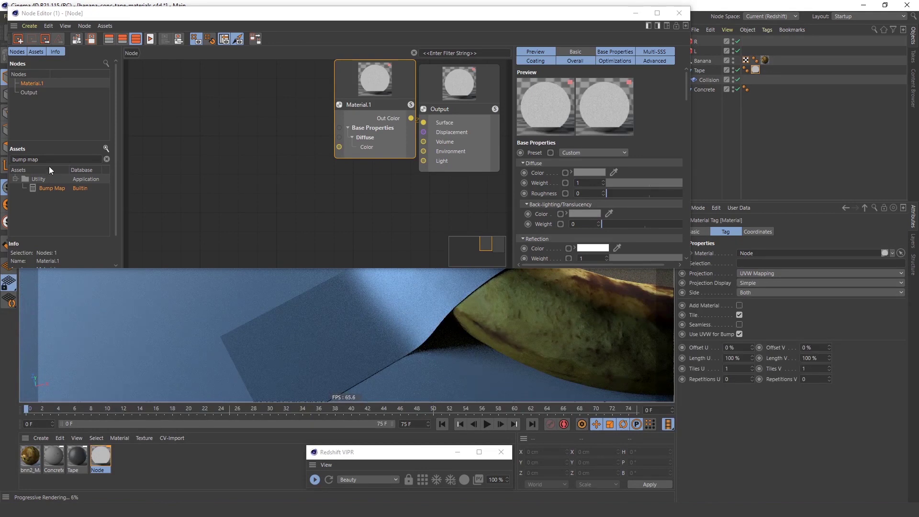
pyautogui.click(51, 162)
pyautogui.moveTo(157, 178); pyautogui.dragTo(300, 113)
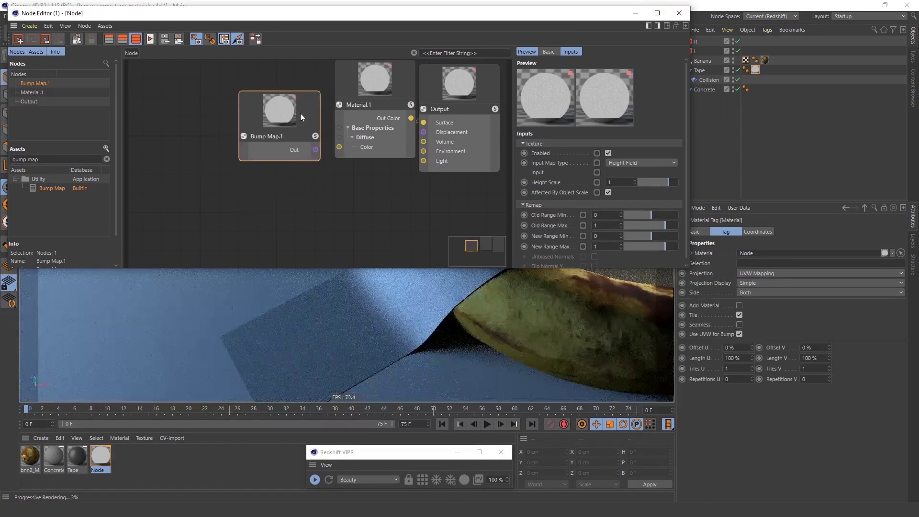
# Add a Maxon Noise node and connect its Out Color to the Bump Map node's Texture Input.
pyautogui.write('maxon')
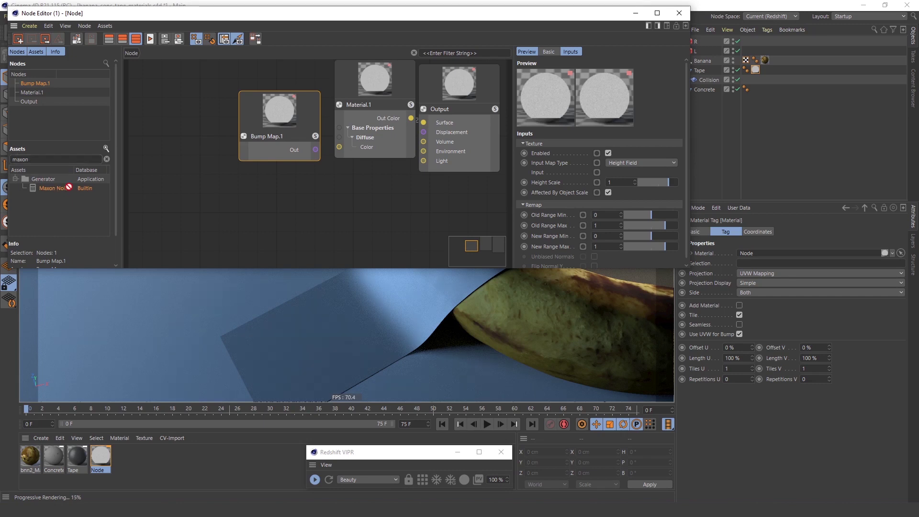
pyautogui.moveTo(69, 187); pyautogui.dragTo(200, 97)
pyautogui.moveTo(206, 134); pyautogui.dragTo(241, 150)
pyautogui.click(333, 181)
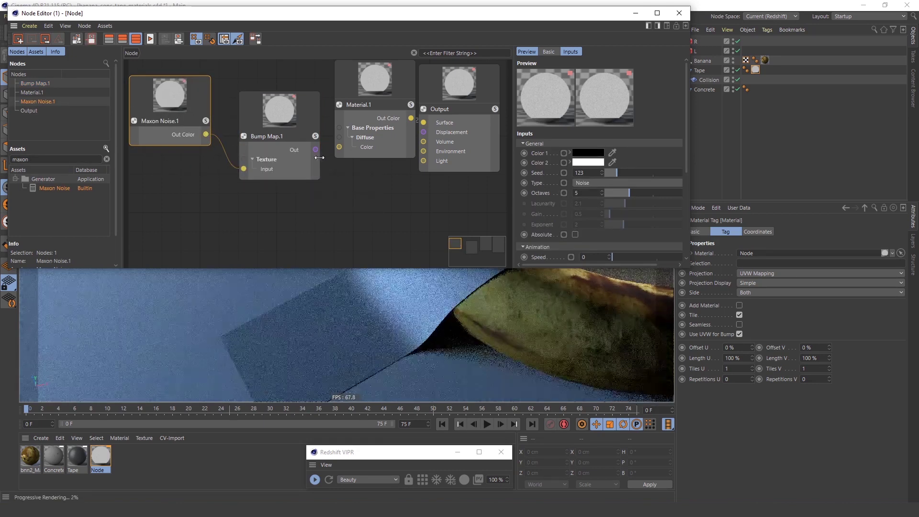
# Connect the Bump Map node's output to the Material node's Overall Bump Map input.
pyautogui.moveTo(315, 150); pyautogui.dragTo(340, 116)
pyautogui.moveTo(362, 168)
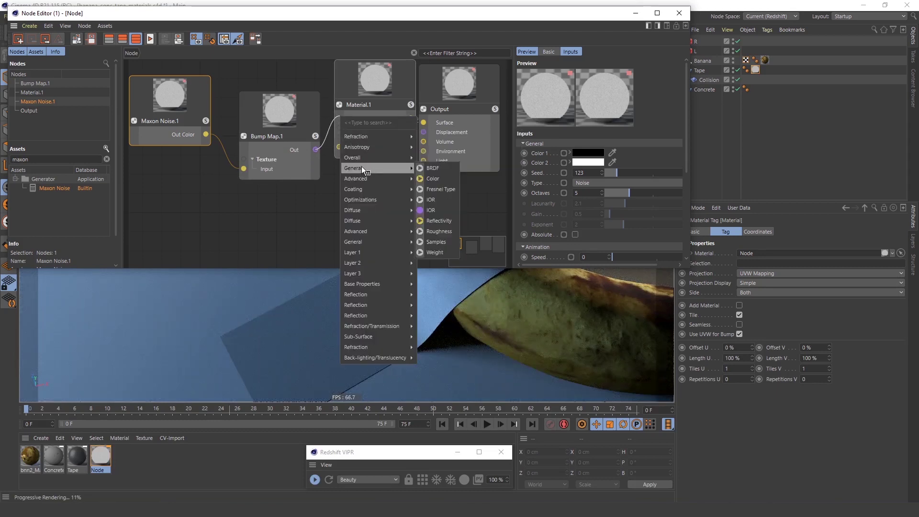
pyautogui.click(441, 159)
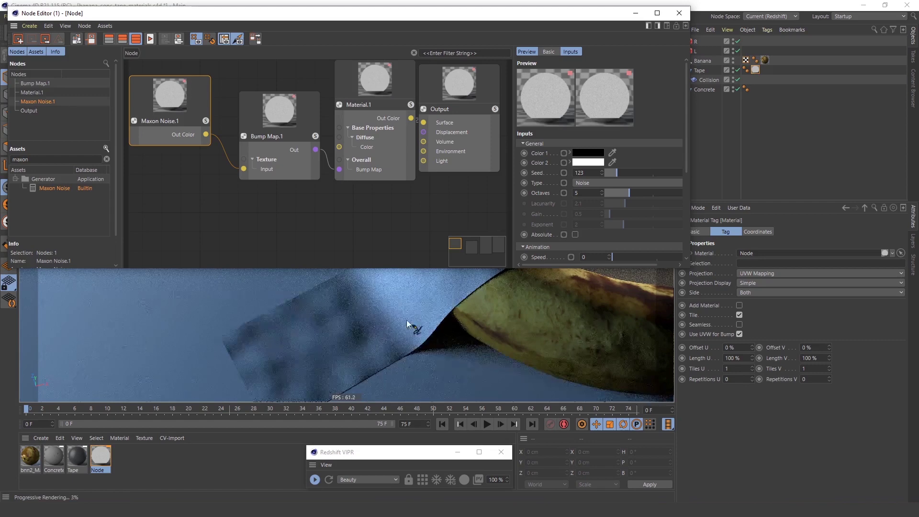
# Check the bump on the tape and set the Maxon Noise node's Overall Scale to 0.01.
pyautogui.click(635, 18)
pyautogui.keyDown('alt'); pyautogui.moveTo(525, 228); pyautogui.dragTo(503, 266); pyautogui.keyUp('alt')
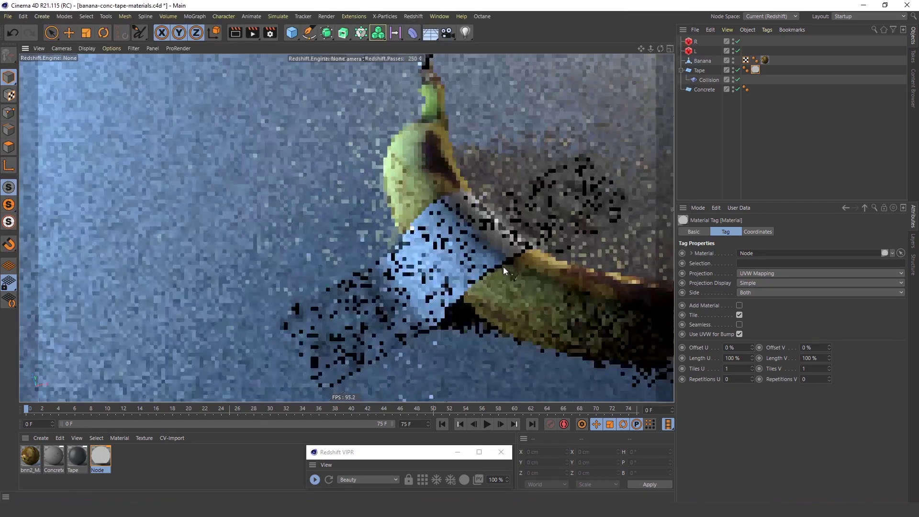
pyautogui.keyDown('alt'); pyautogui.moveTo(471, 240); pyautogui.dragTo(229, 332); pyautogui.keyUp('alt')
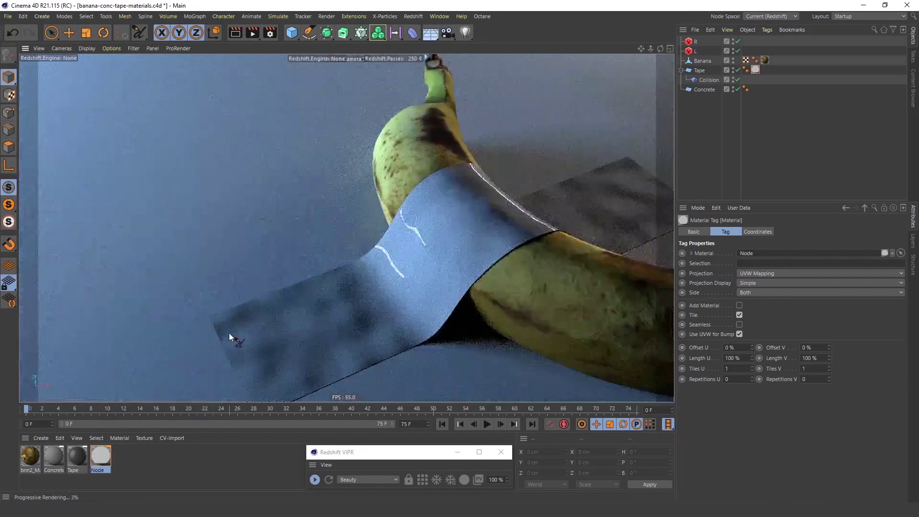
pyautogui.doubleClick(101, 456)
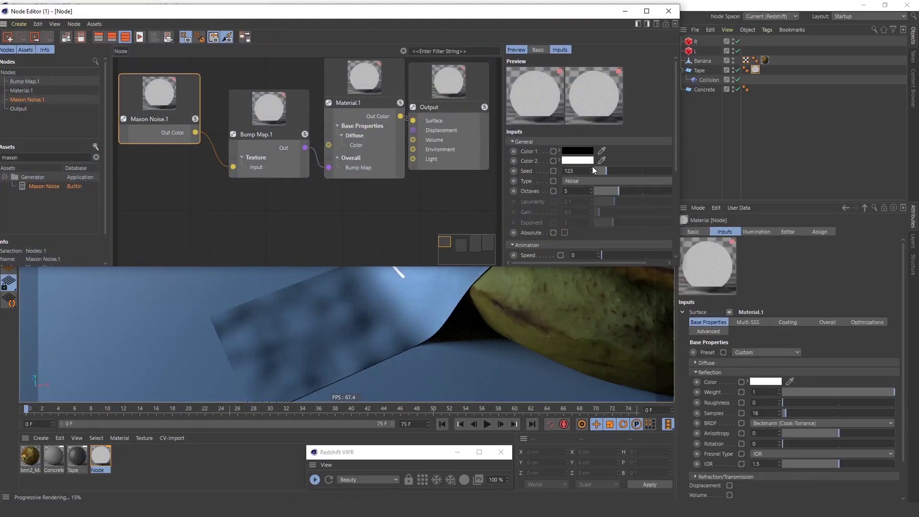
pyautogui.scroll(-5, 664, 191)
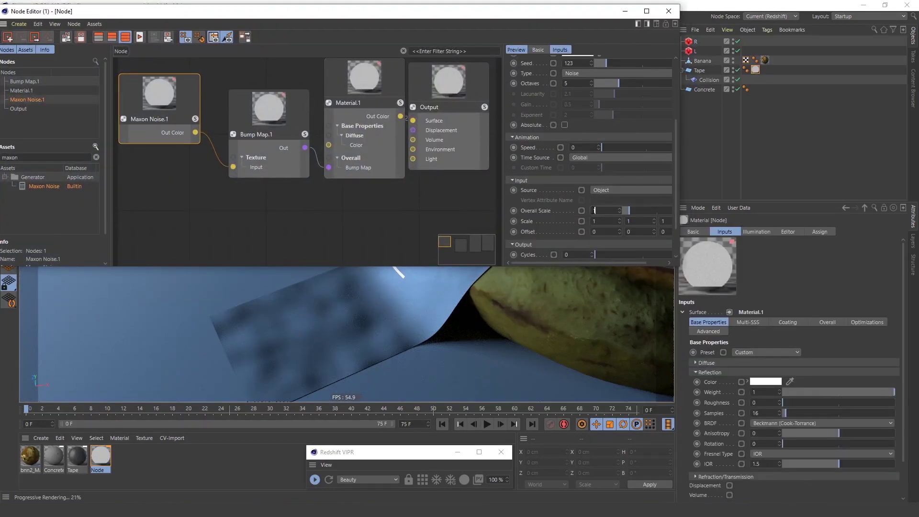
pyautogui.write('0.01')
pyautogui.press('Return')
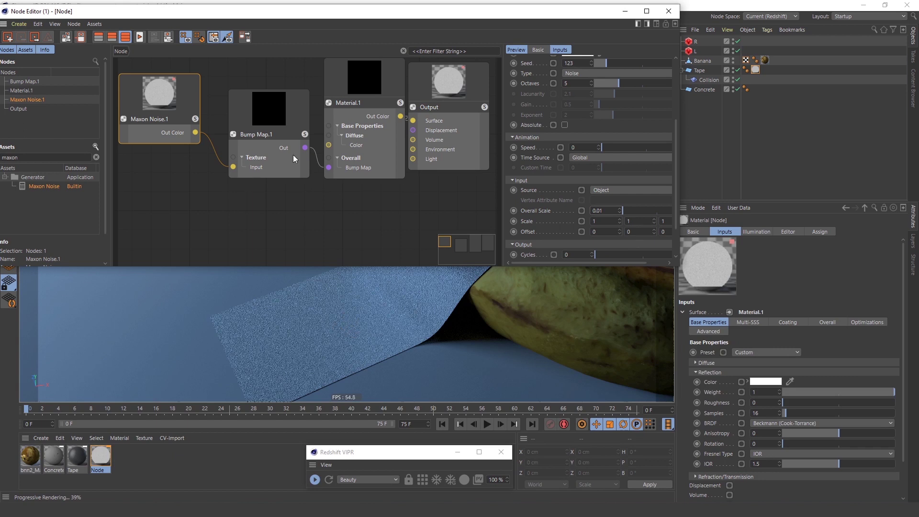
pyautogui.click(430, 213)
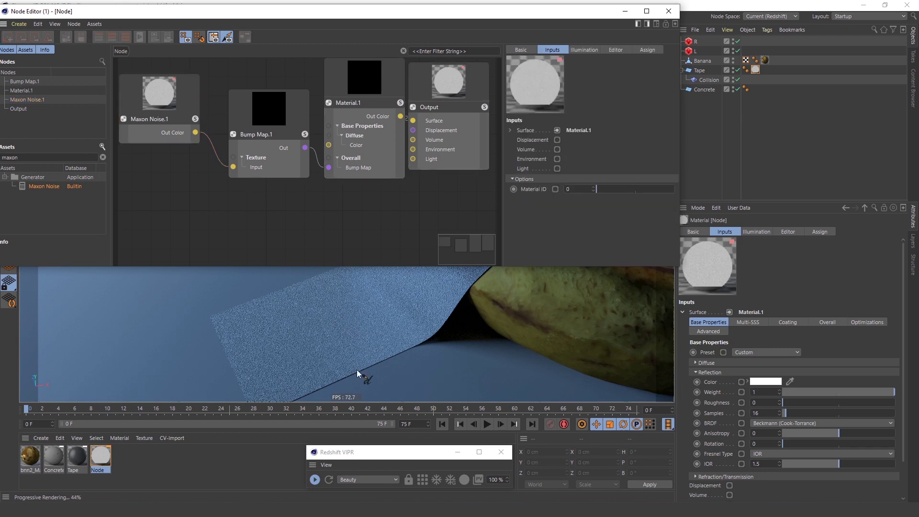
# Refresh the material previews with Render All Materials while the Redshift live render is stopped, and restart the live render.
pyautogui.click(315, 480)
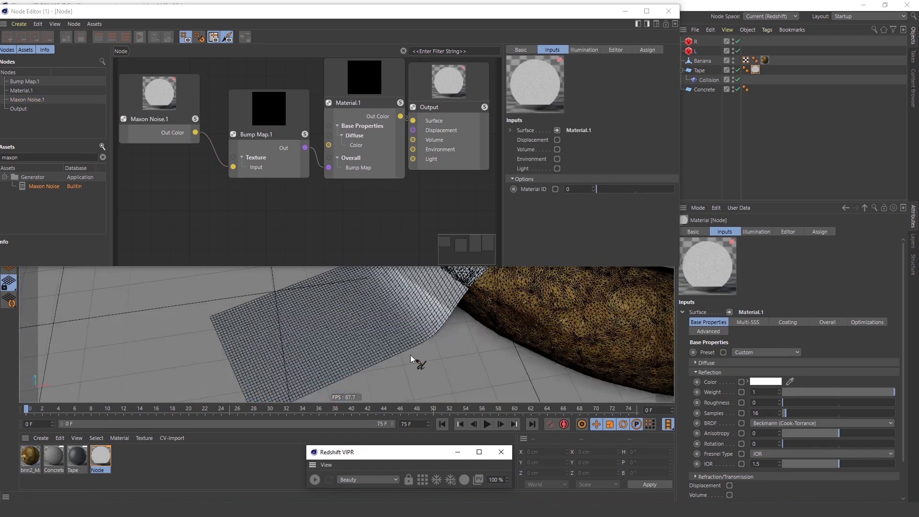
pyautogui.hotkey('shift', 'c')
pyautogui.write('ren')
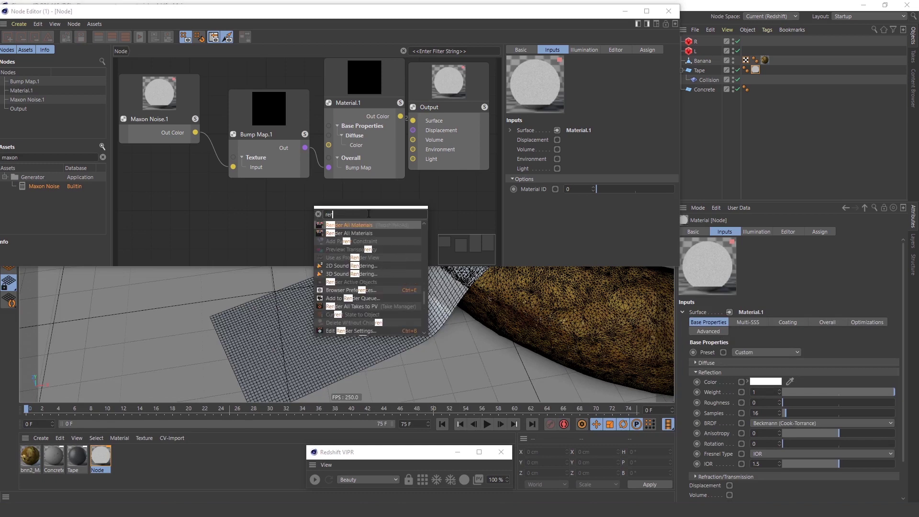
pyautogui.write('d')
pyautogui.click(395, 224)
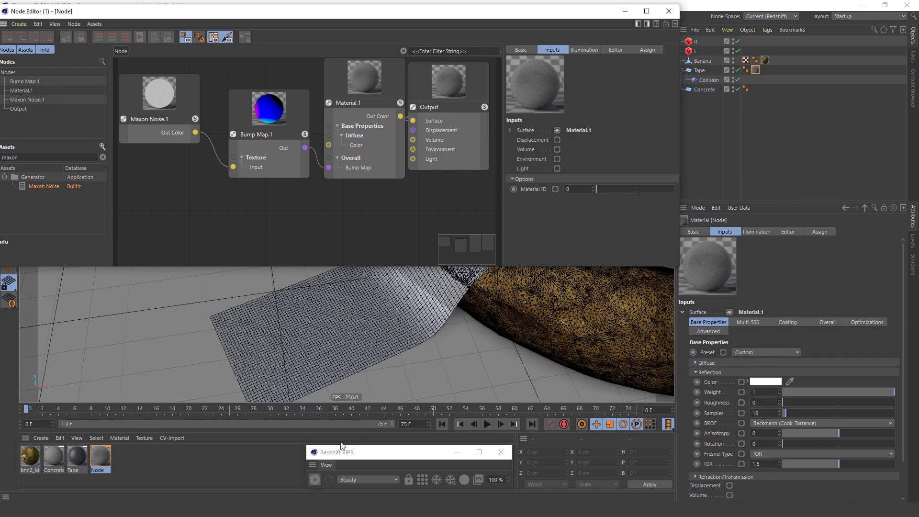
pyautogui.click(315, 478)
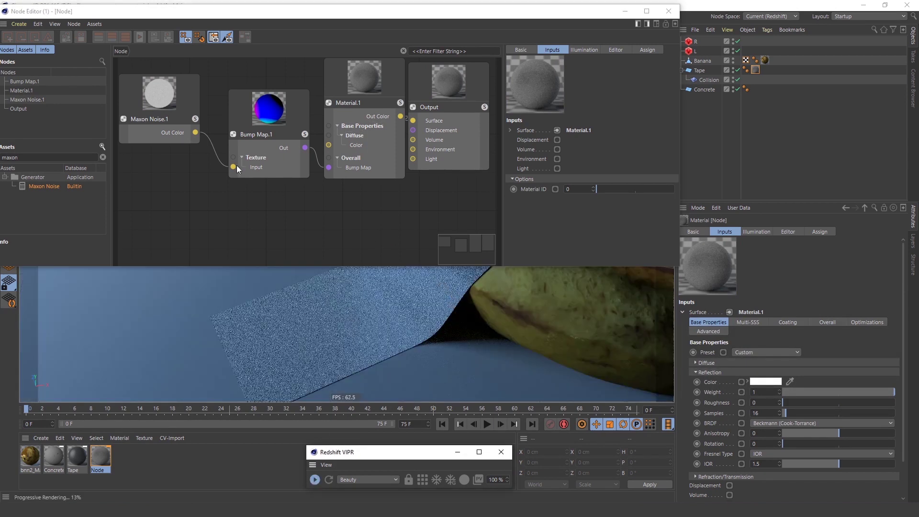
# Sketch four doodle strokes along the tape's length to mark the fibre direction, and delete the doodle object.
pyautogui.keyDown('alt'); pyautogui.moveTo(251, 199); pyautogui.dragTo(239, 199, button='right'); pyautogui.keyUp('alt')
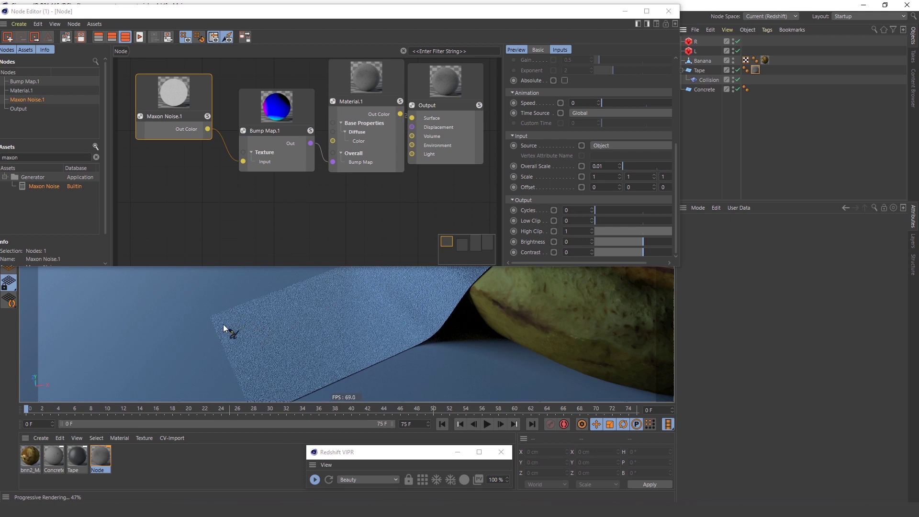
pyautogui.moveTo(226, 322)
pyautogui.mouseDown()
pyautogui.moveTo(366, 274)
pyautogui.moveTo(383, 282)
pyautogui.mouseUp()
pyautogui.moveTo(261, 345)
pyautogui.mouseDown()
pyautogui.moveTo(396, 288)
pyautogui.moveTo(404, 302)
pyautogui.mouseUp()
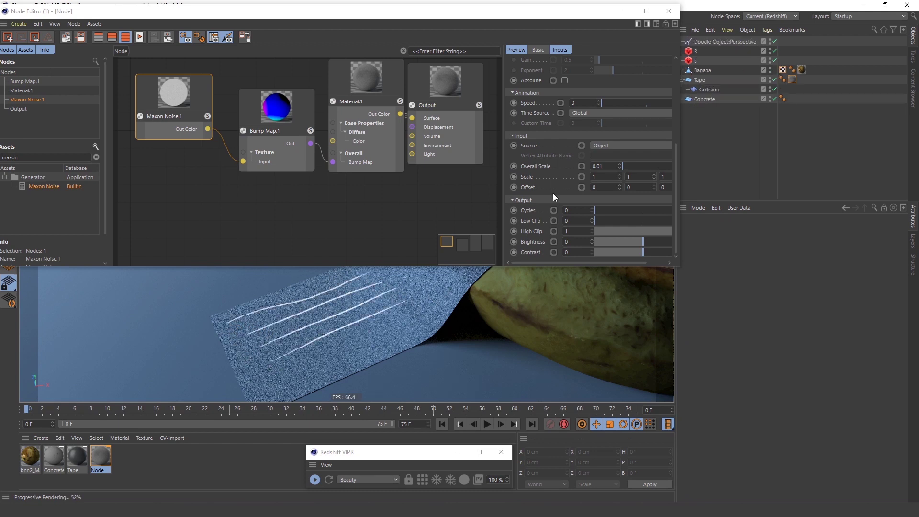
pyautogui.click(719, 44)
pyautogui.press('Delete')
# Stretch the Maxon Noise along the tape by setting its X Scale to 250, and inspect the fibres up close.
pyautogui.click(165, 116)
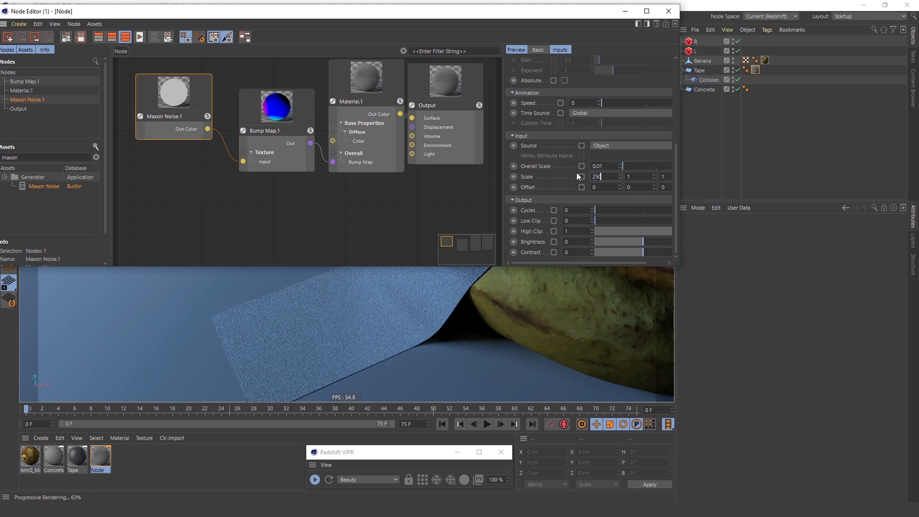
pyautogui.write('250')
pyautogui.press('Return')
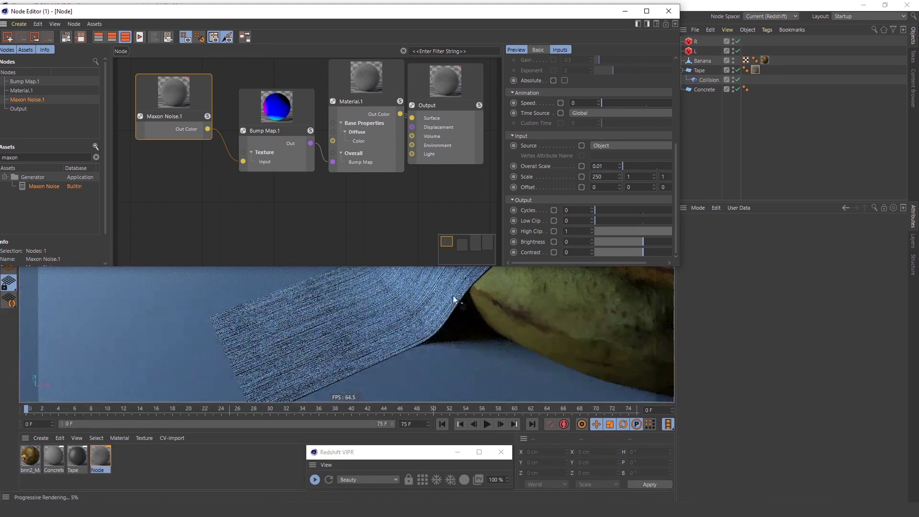
pyautogui.keyDown('alt'); pyautogui.moveTo(447, 290); pyautogui.dragTo(429, 395, button='right'); pyautogui.keyUp('alt')
pyautogui.moveTo(457, 296)
pyautogui.keyDown('alt'); pyautogui.mouseDown()
pyautogui.moveTo(495, 310)
pyautogui.moveTo(466, 281)
pyautogui.mouseUp(); pyautogui.keyUp('alt')
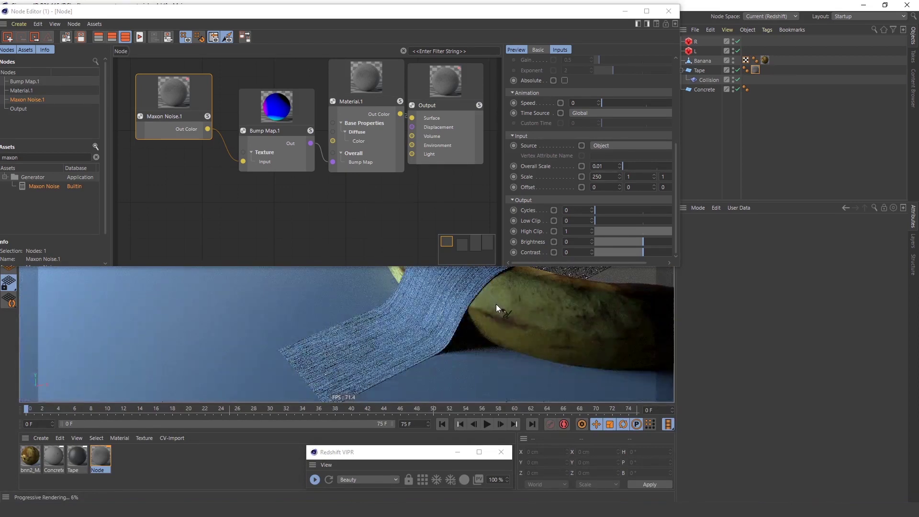
pyautogui.click(285, 234)
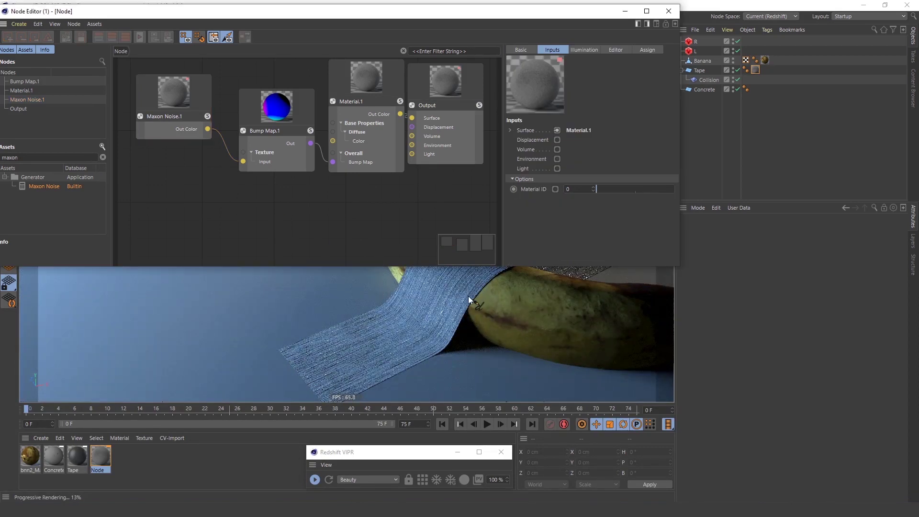
pyautogui.keyDown('alt'); pyautogui.moveTo(447, 307); pyautogui.dragTo(493, 287, button='right'); pyautogui.keyUp('alt')
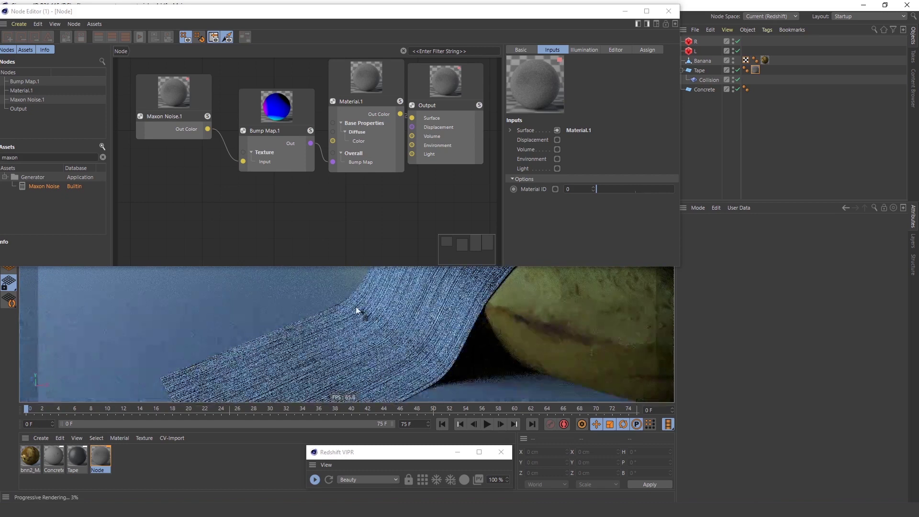
pyautogui.scroll(-3, 527, 289)
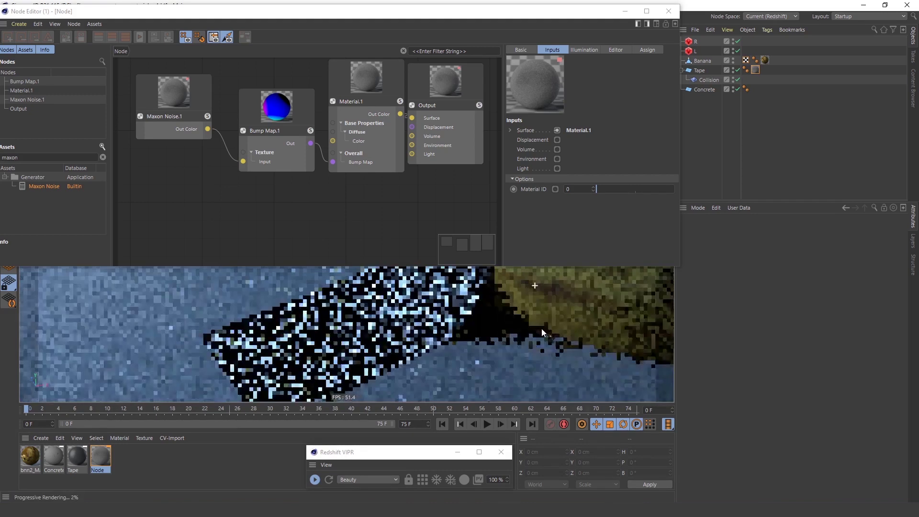
# Duplicate the Maxon Noise node and set the copy's Scale to 1, 1, 250 so its fibres run across the tape.
pyautogui.keyDown('ctrl'); pyautogui.moveTo(187, 99); pyautogui.dragTo(188, 192); pyautogui.keyUp('ctrl')
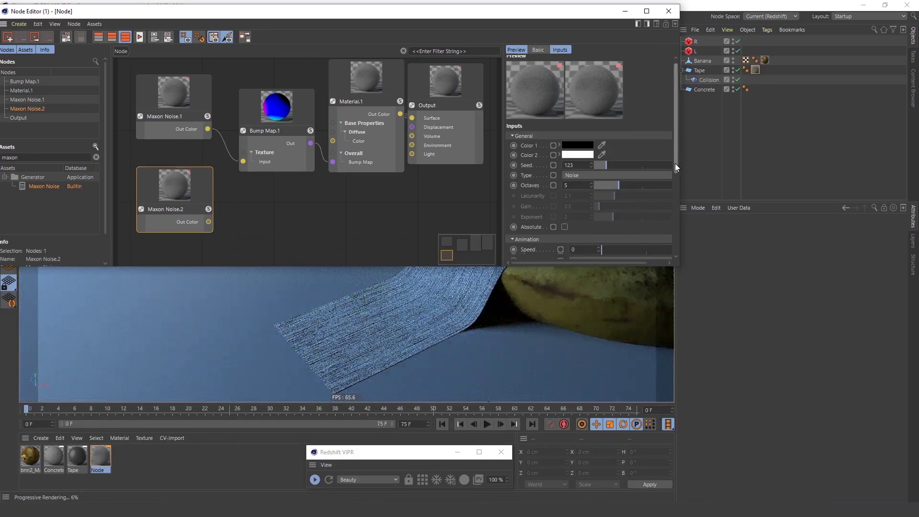
pyautogui.moveTo(675, 162); pyautogui.dragTo(670, 238)
pyautogui.moveTo(631, 262); pyautogui.dragTo(651, 262)
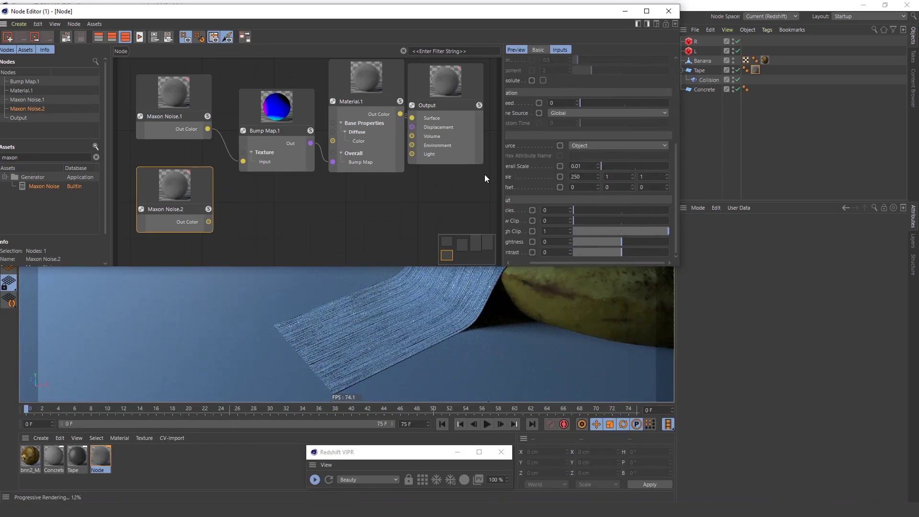
pyautogui.moveTo(501, 176); pyautogui.dragTo(480, 177)
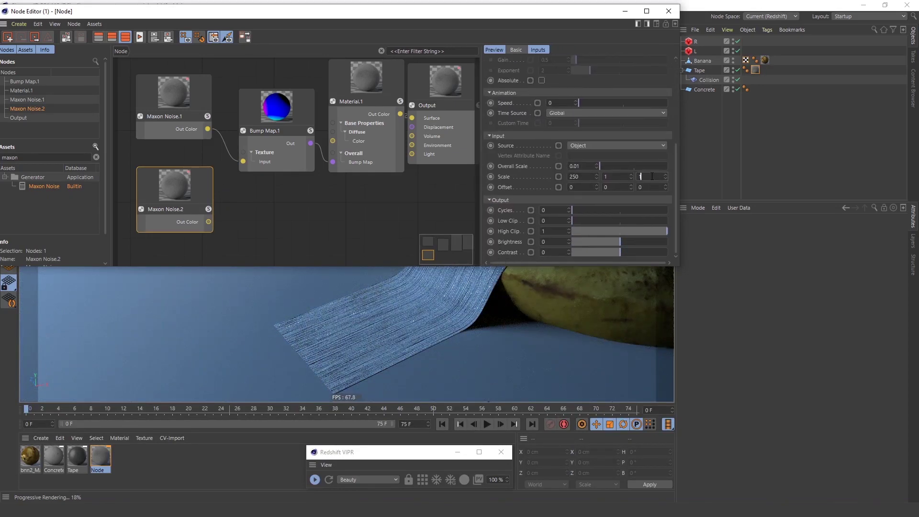
pyautogui.write('50')
pyautogui.press('Return')
pyautogui.moveTo(580, 176); pyautogui.dragTo(546, 176)
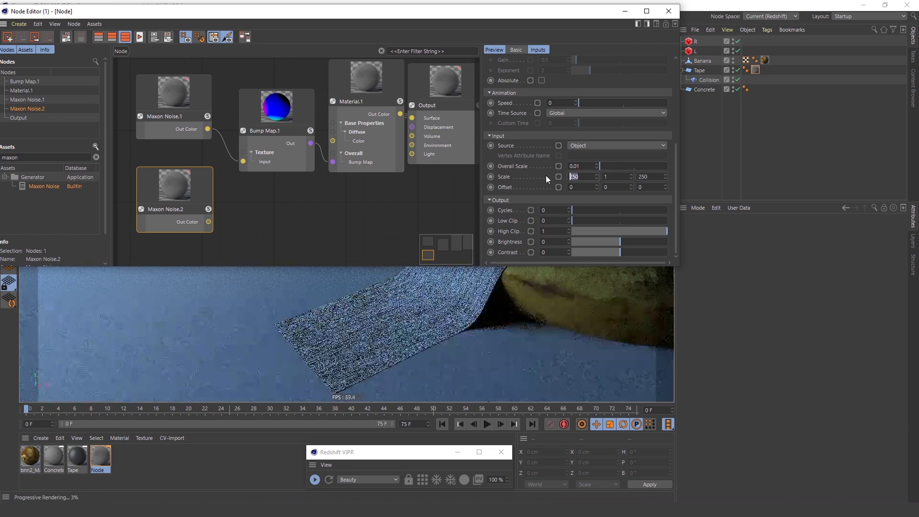
pyautogui.write('1')
pyautogui.press('Return')
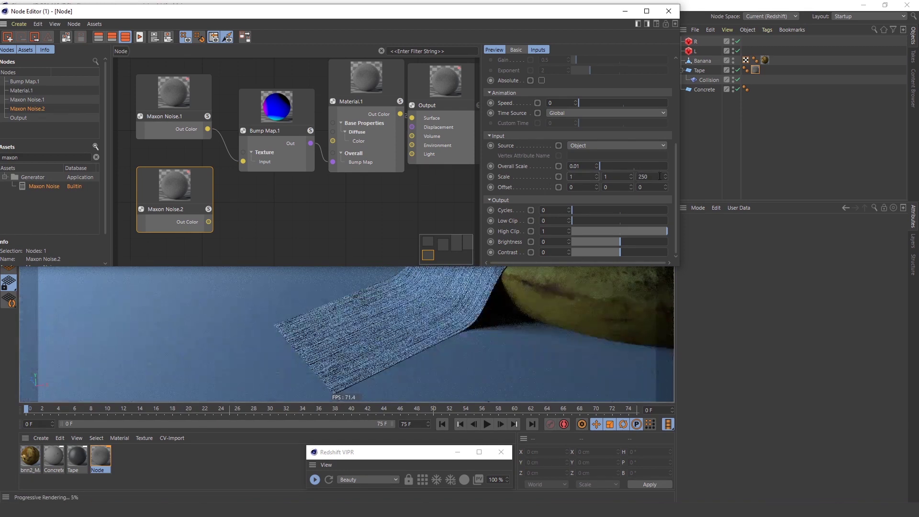
# Make room around the Bump Map node and add a Bump Blender node below it in the node graph.
pyautogui.click(285, 205)
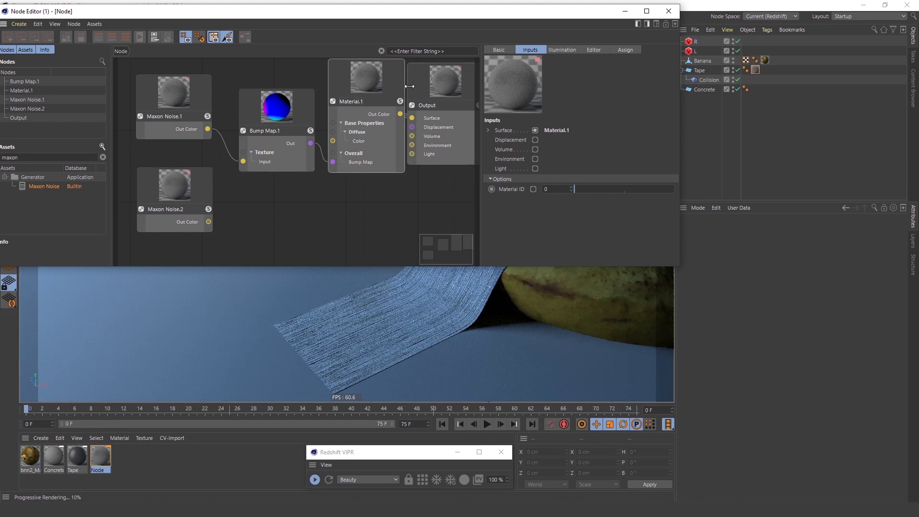
pyautogui.keyDown('alt'); pyautogui.moveTo(382, 152); pyautogui.dragTo(355, 152, button='right'); pyautogui.keyUp('alt')
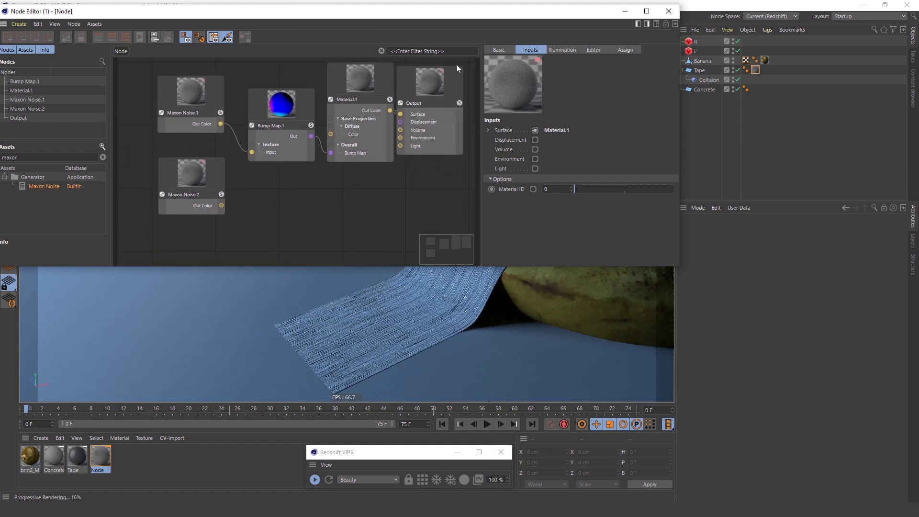
pyautogui.click(445, 74)
pyautogui.click(392, 81)
pyautogui.moveTo(297, 107); pyautogui.dragTo(308, 95)
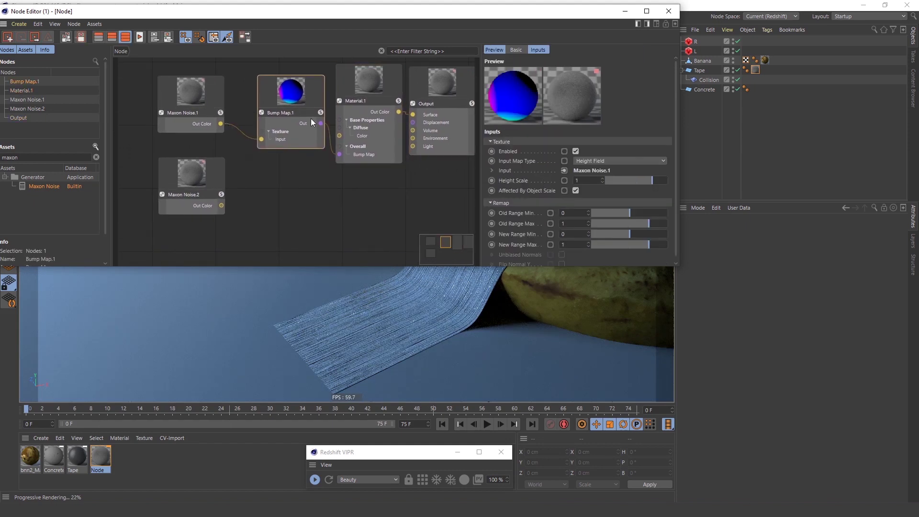
pyautogui.click(227, 220)
pyautogui.write('bump')
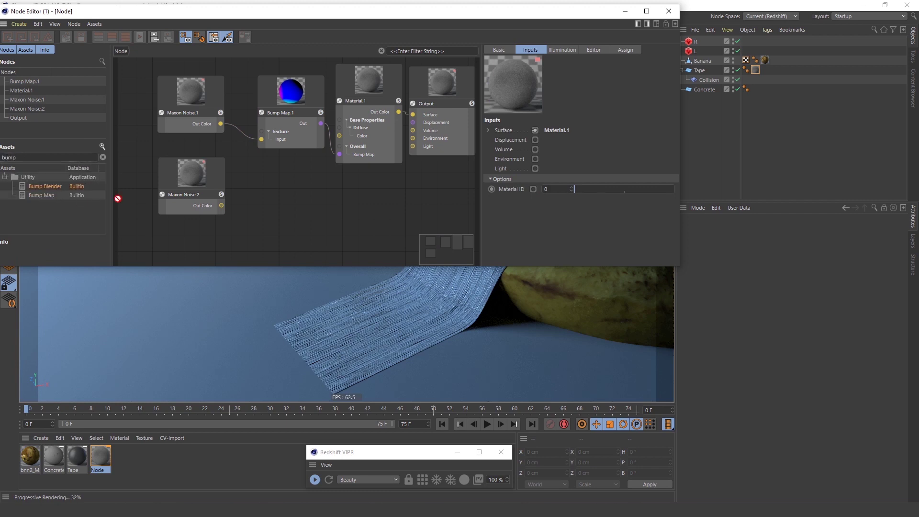
pyautogui.moveTo(117, 198); pyautogui.dragTo(270, 179)
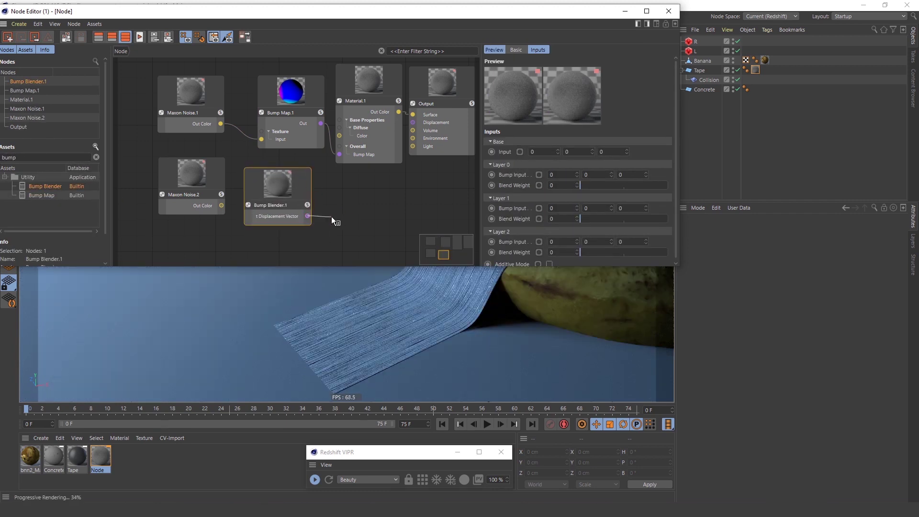
# Connect the Bump Blender's output to the Bump Map's texture Input in place of the first noise.
pyautogui.moveTo(311, 100); pyautogui.dragTo(265, 129)
pyautogui.moveTo(283, 148)
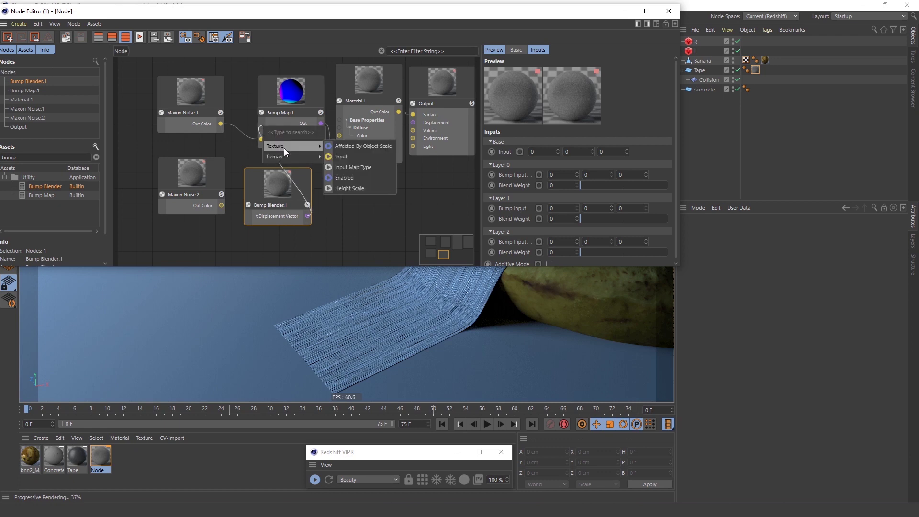
pyautogui.click(349, 156)
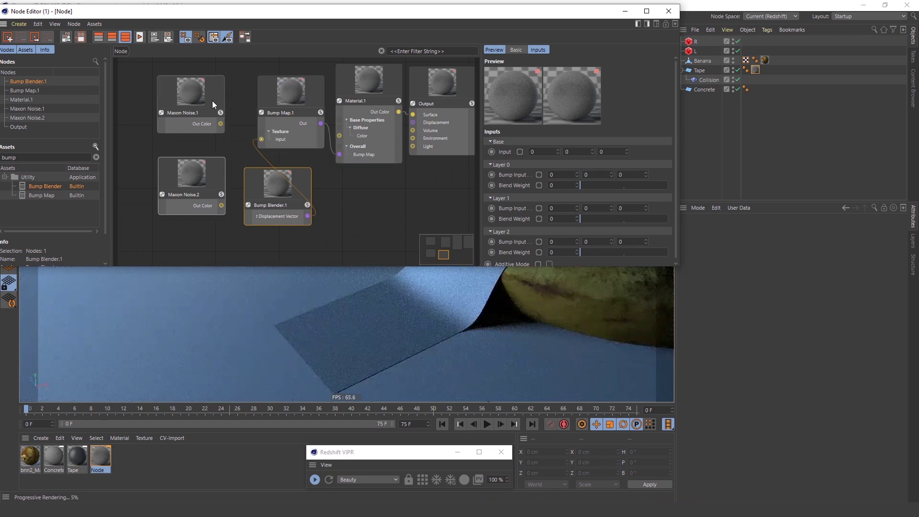
# Connect the first Maxon Noise to the Bump Blender's Base Input and the second to its Layer 0 Bump Input.
pyautogui.moveTo(220, 128); pyautogui.dragTo(207, 134)
pyautogui.moveTo(250, 198); pyautogui.dragTo(252, 218)
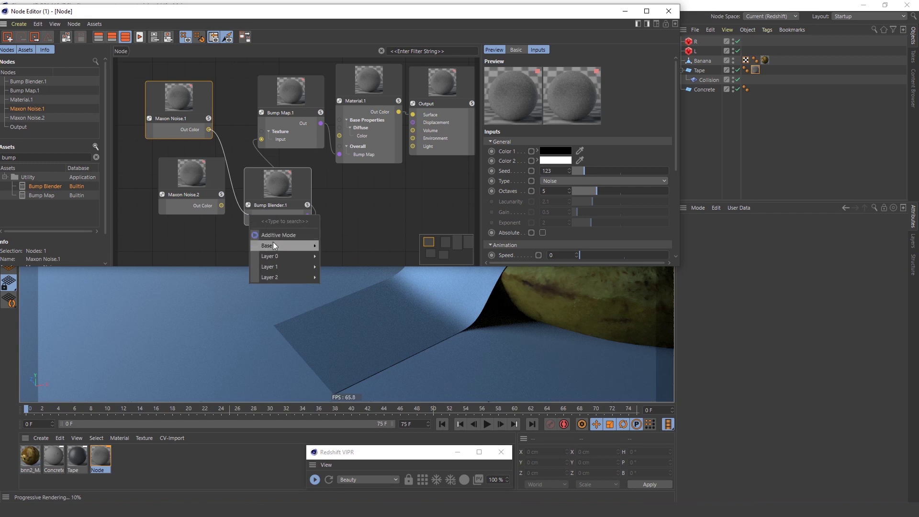
pyautogui.moveTo(274, 242)
pyautogui.click(320, 241)
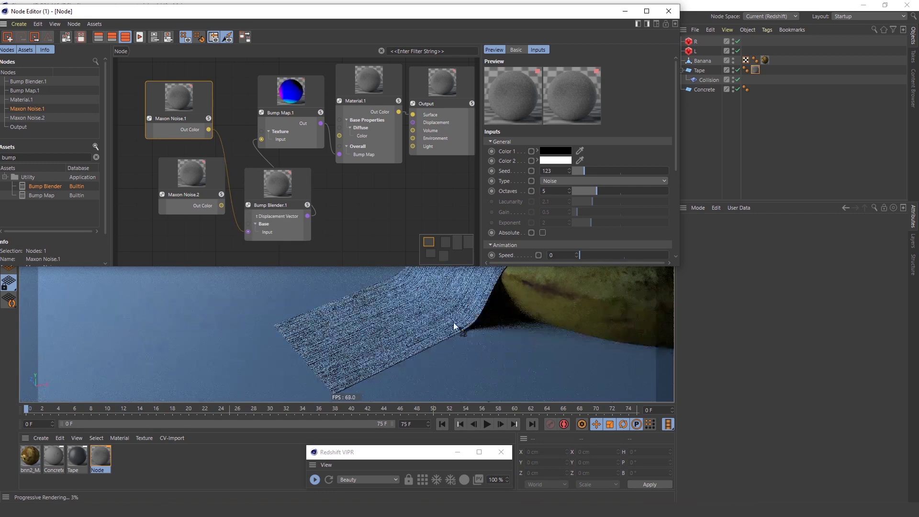
pyautogui.moveTo(225, 199); pyautogui.dragTo(245, 218)
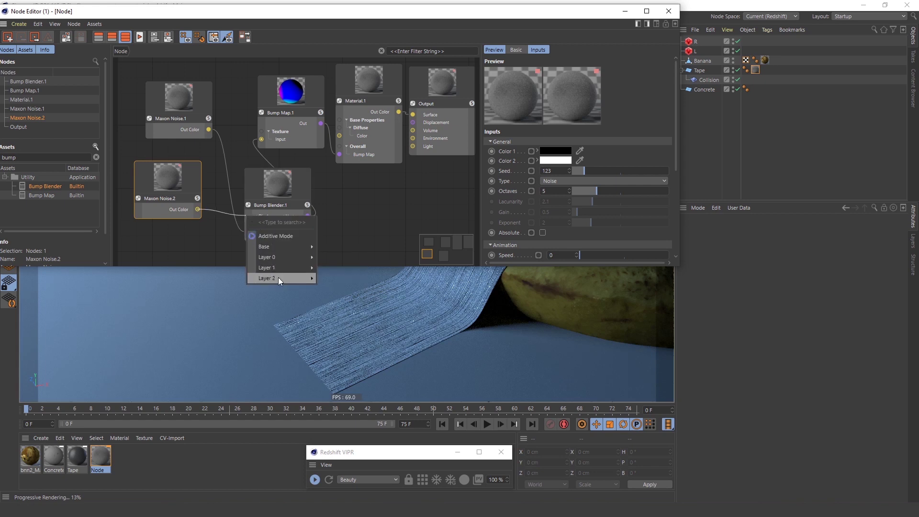
pyautogui.moveTo(281, 259)
pyautogui.click(335, 257)
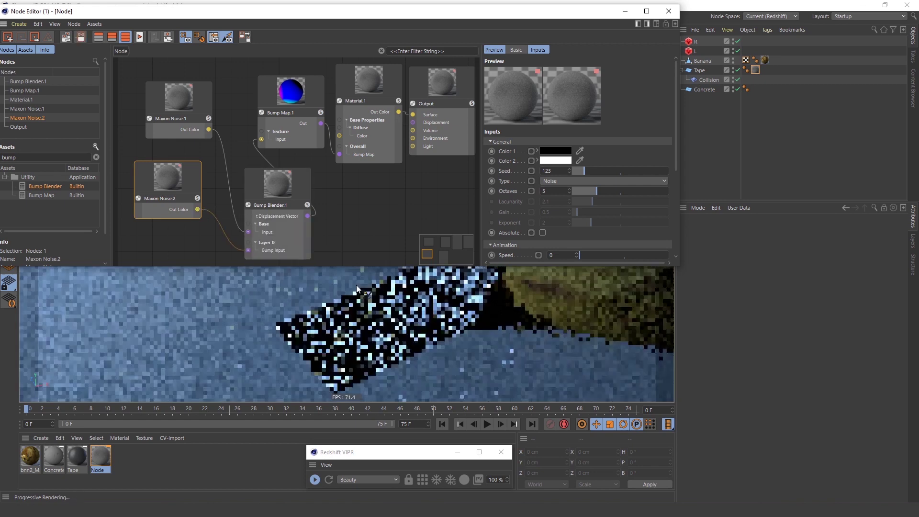
pyautogui.moveTo(195, 181); pyautogui.dragTo(188, 176)
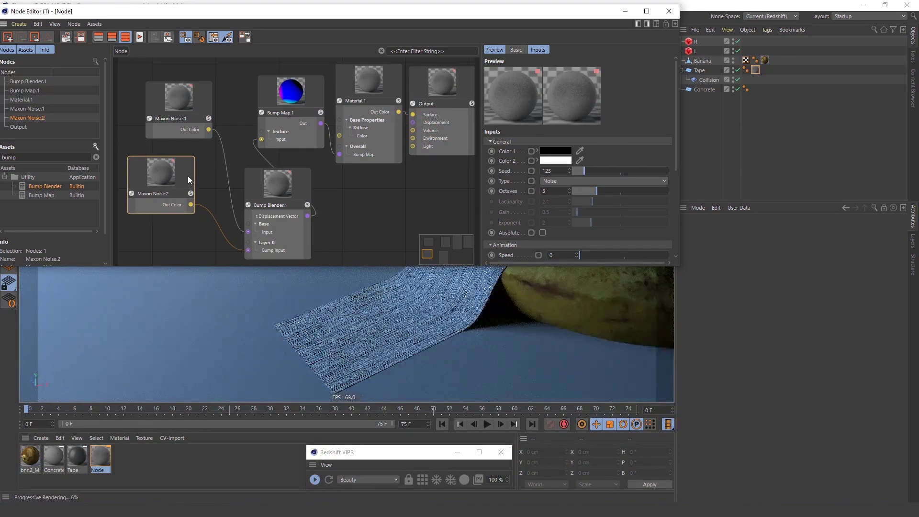
# Enable Additive Mode on the Bump Blender and set its Layer 0 Blend Weight to 1.
pyautogui.click(302, 197)
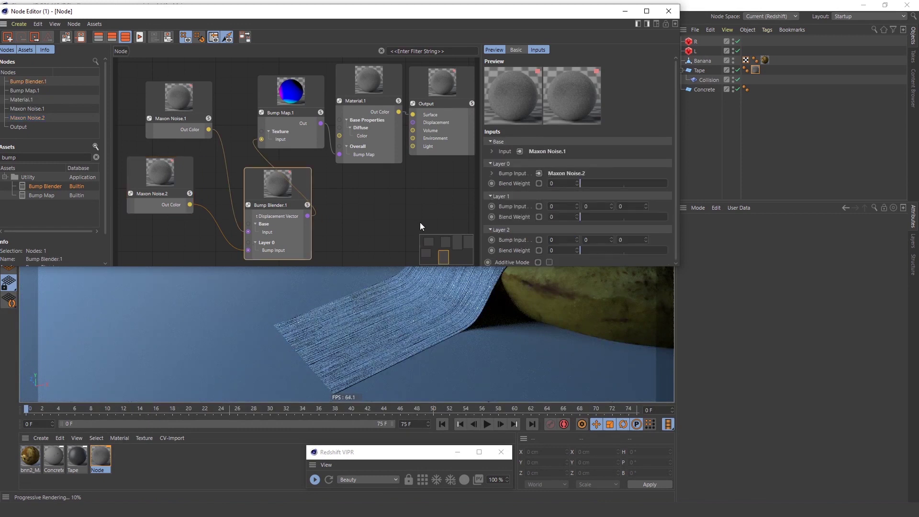
pyautogui.click(549, 262)
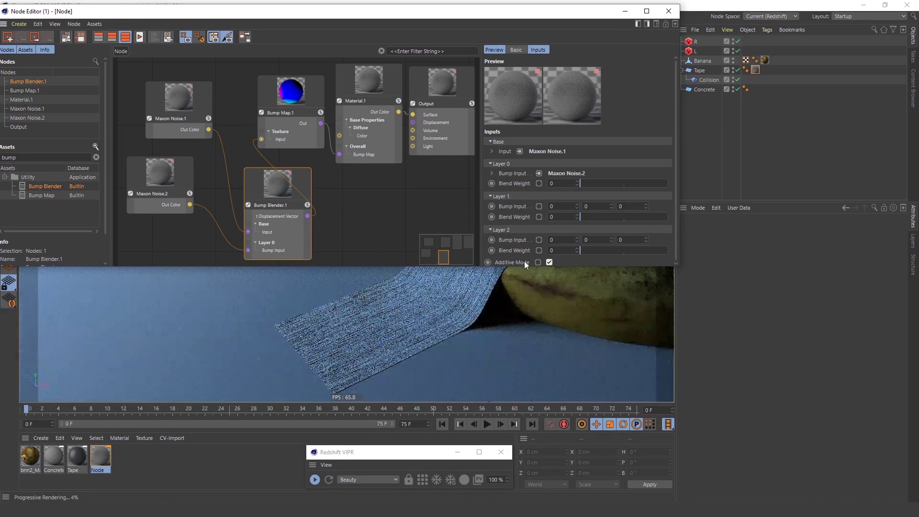
pyautogui.moveTo(612, 183); pyautogui.dragTo(667, 183)
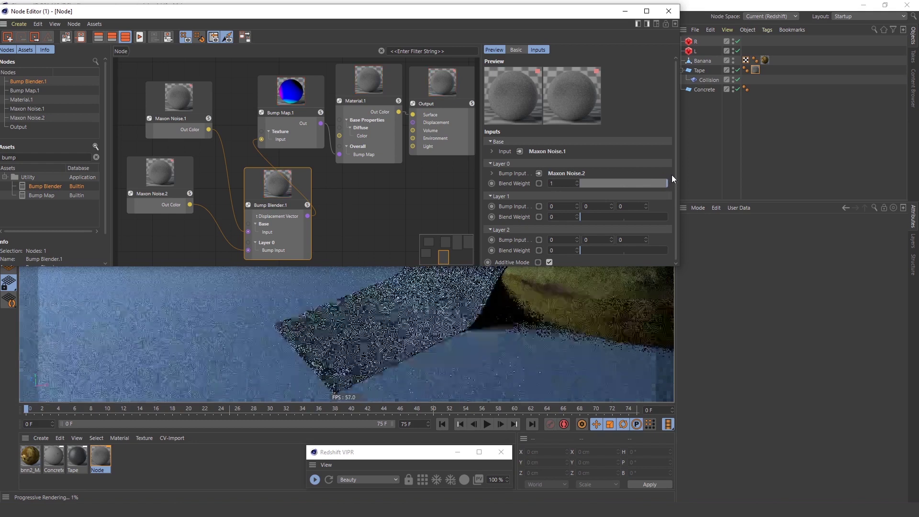
pyautogui.click(166, 197)
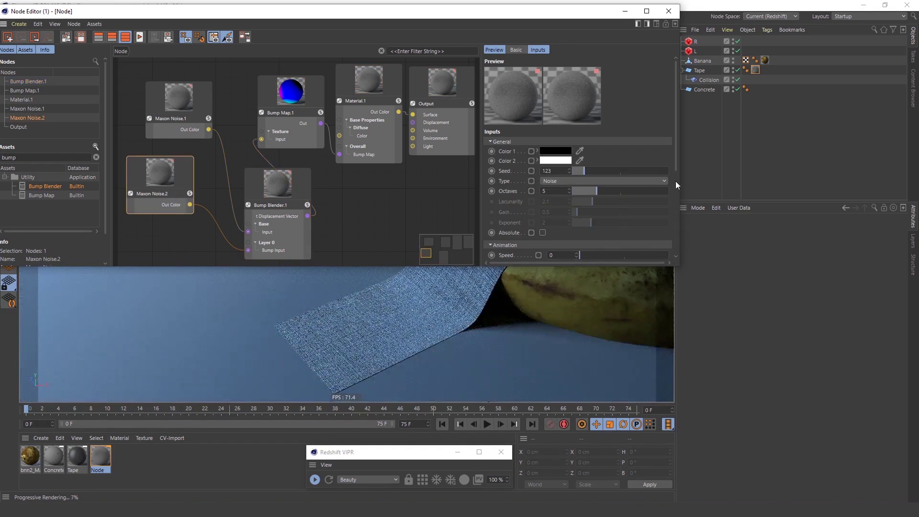
pyautogui.moveTo(676, 161); pyautogui.dragTo(675, 166)
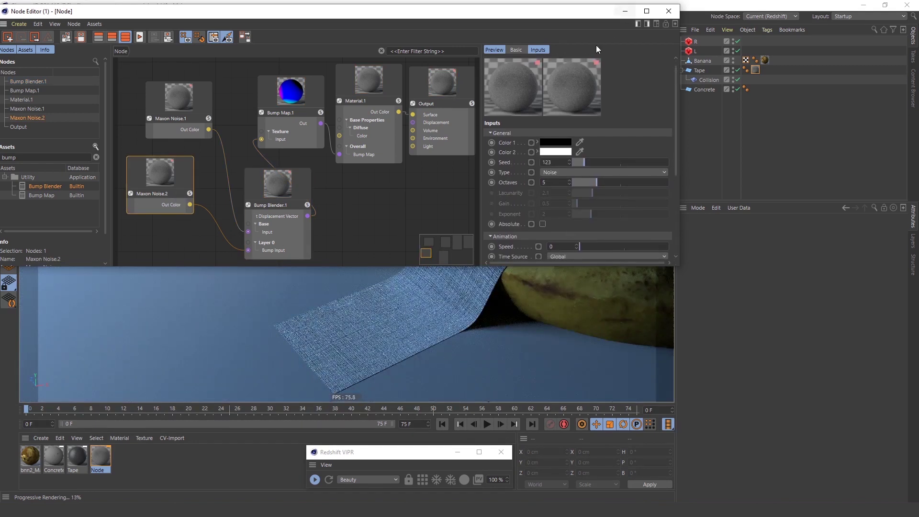
# Darken the tape material's diffuse colour to about 10% saturation and 7% value.
pyautogui.click(660, 5)
pyautogui.scroll(5, 553, 235)
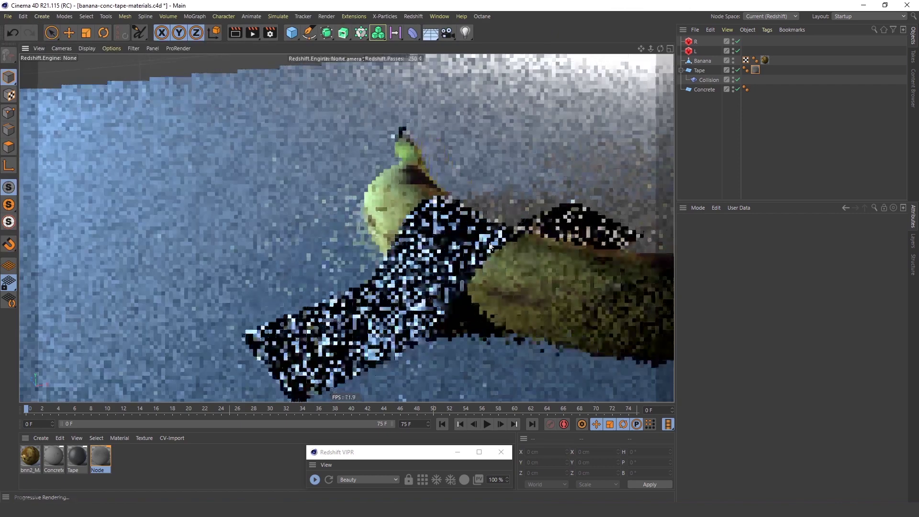
pyautogui.scroll(-2, 496, 231)
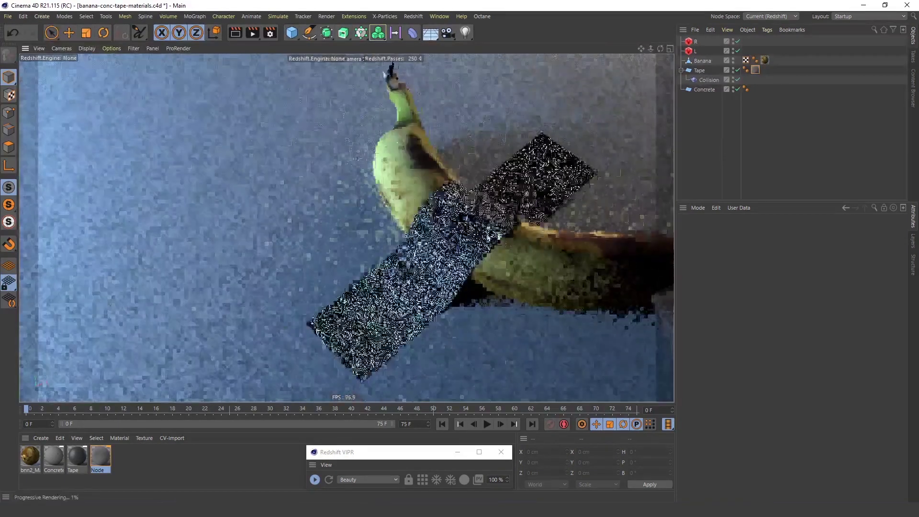
pyautogui.keyDown('alt'); pyautogui.moveTo(497, 232); pyautogui.dragTo(499, 225); pyautogui.keyUp('alt')
pyautogui.click(102, 459)
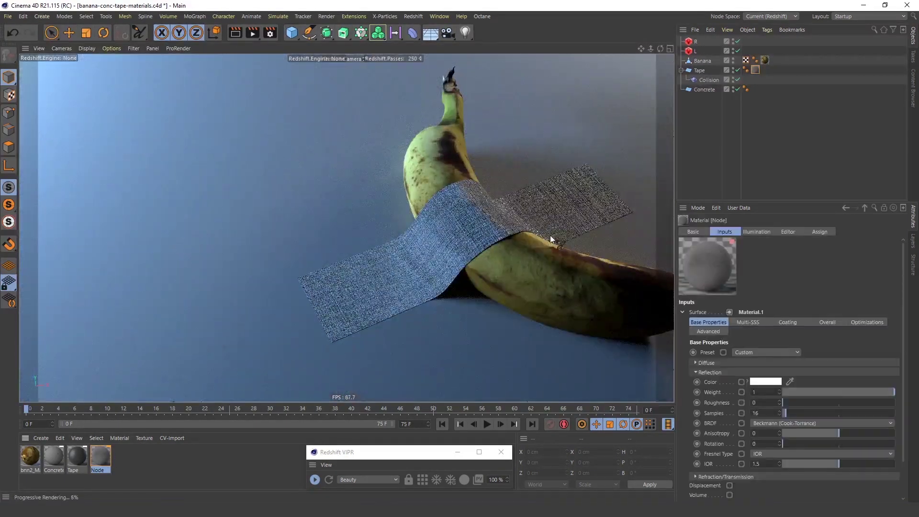
pyautogui.click(716, 374)
pyautogui.click(716, 363)
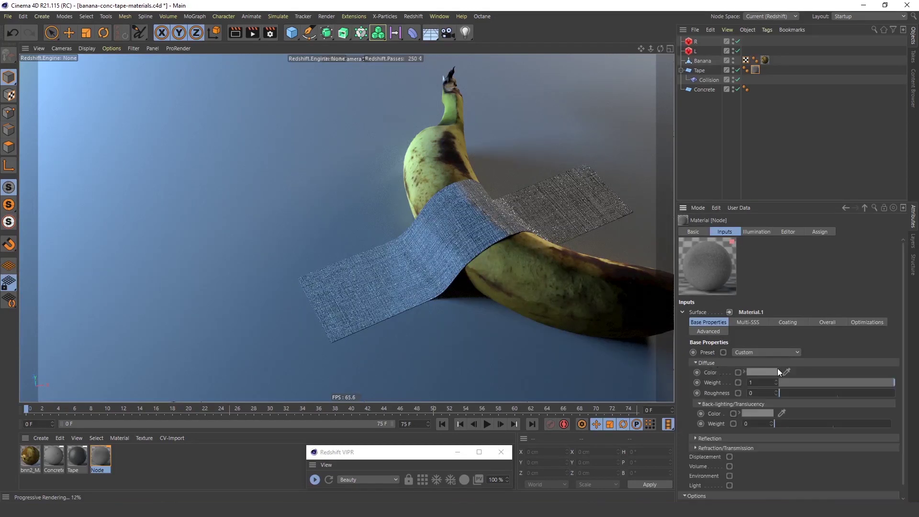
pyautogui.click(765, 370)
pyautogui.click(721, 380)
pyautogui.moveTo(724, 391); pyautogui.dragTo(716, 390)
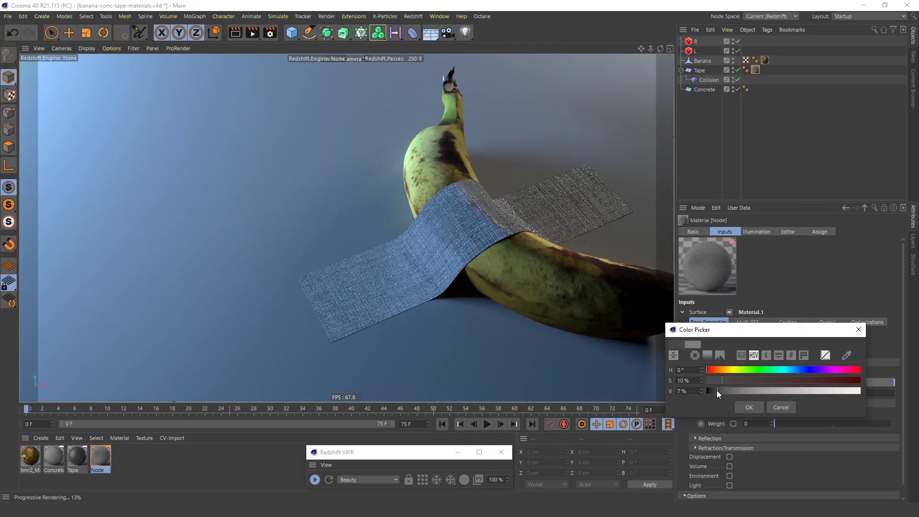
pyautogui.click(746, 407)
# Set the tape material's reflection Roughness to about 0.269 and check the tape from another angle.
pyautogui.keyDown('alt'); pyautogui.moveTo(513, 204); pyautogui.dragTo(557, 165); pyautogui.keyUp('alt')
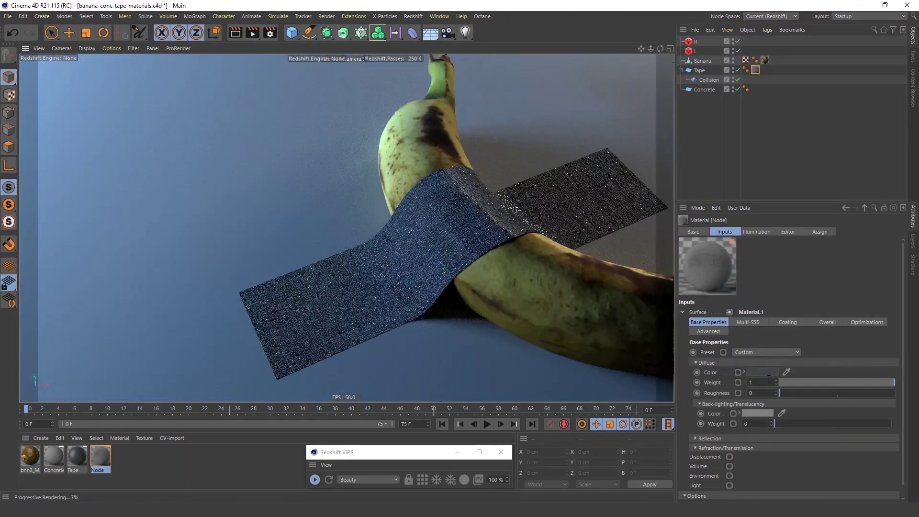
pyautogui.click(706, 363)
pyautogui.click(711, 372)
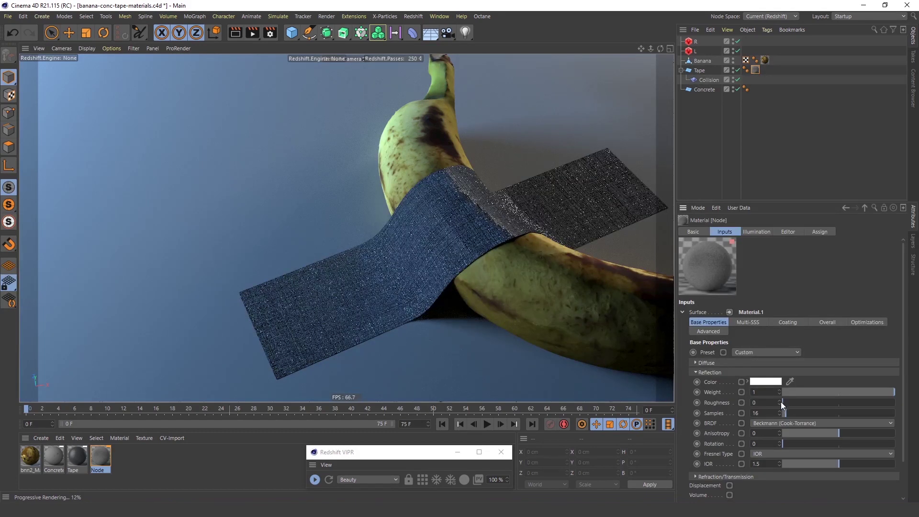
pyautogui.moveTo(780, 401); pyautogui.dragTo(813, 404)
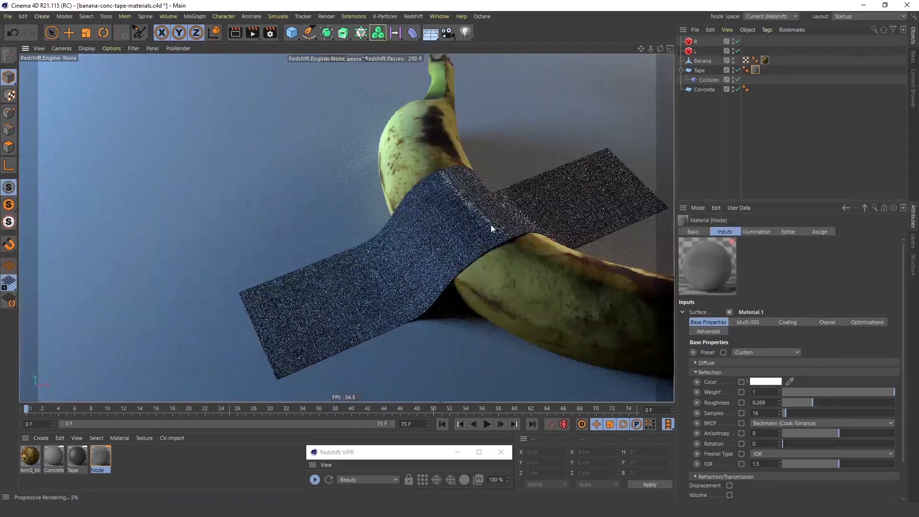
pyautogui.keyDown('alt'); pyautogui.moveTo(490, 225); pyautogui.dragTo(509, 265); pyautogui.keyUp('alt')
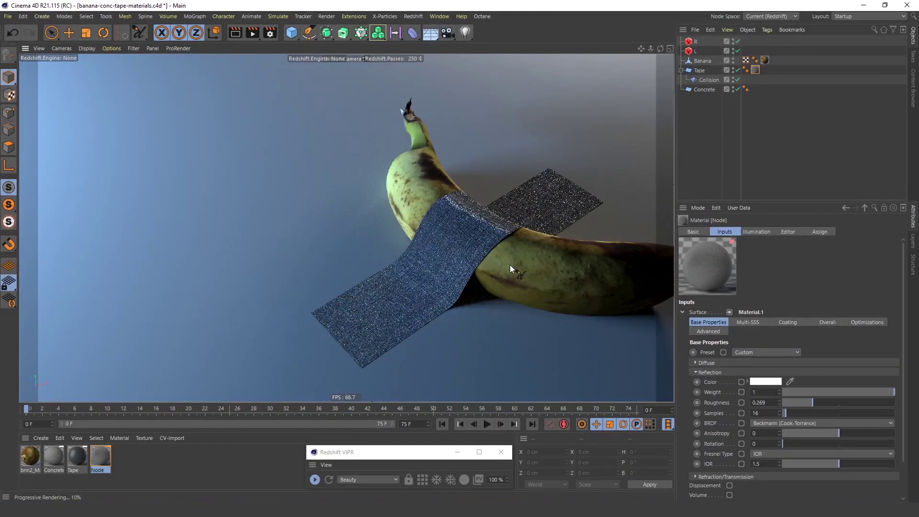
# Set the Bump Map node's Height Scale to 0.04 and inspect the woven highlights on the tape.
pyautogui.doubleClick(101, 457)
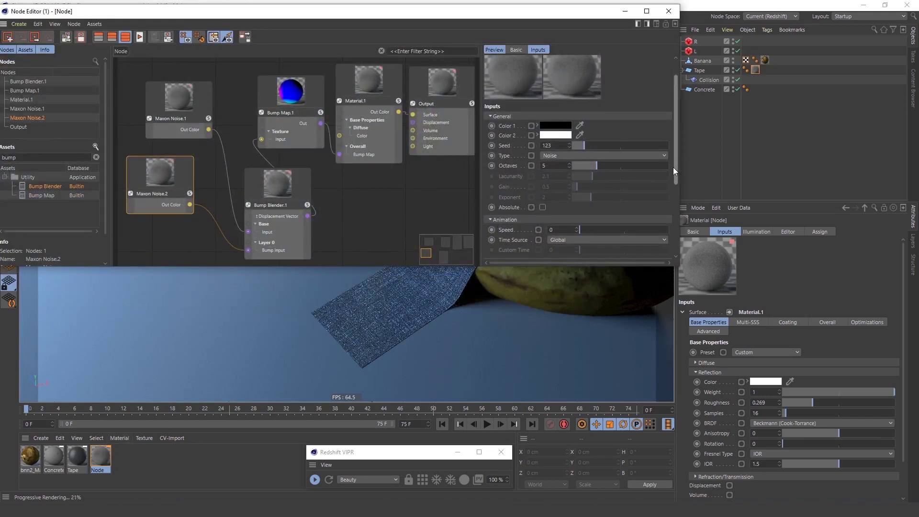
pyautogui.moveTo(673, 171); pyautogui.dragTo(671, 211)
pyautogui.click(274, 102)
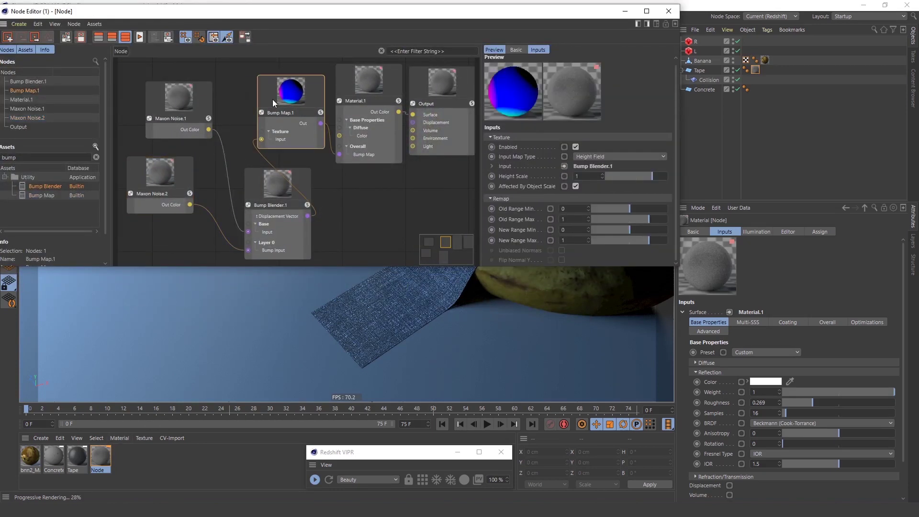
pyautogui.click(583, 176)
pyautogui.write('0.04')
pyautogui.press('Return')
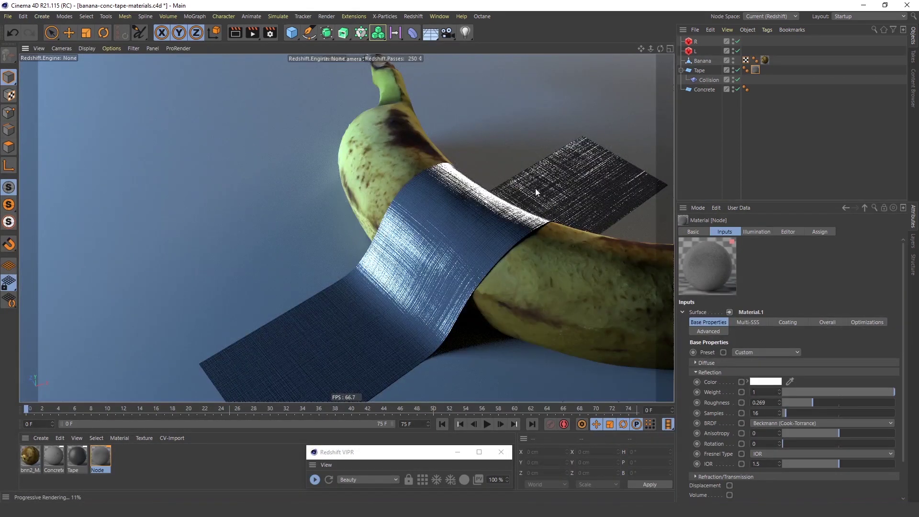
pyautogui.scroll(-5, 512, 231)
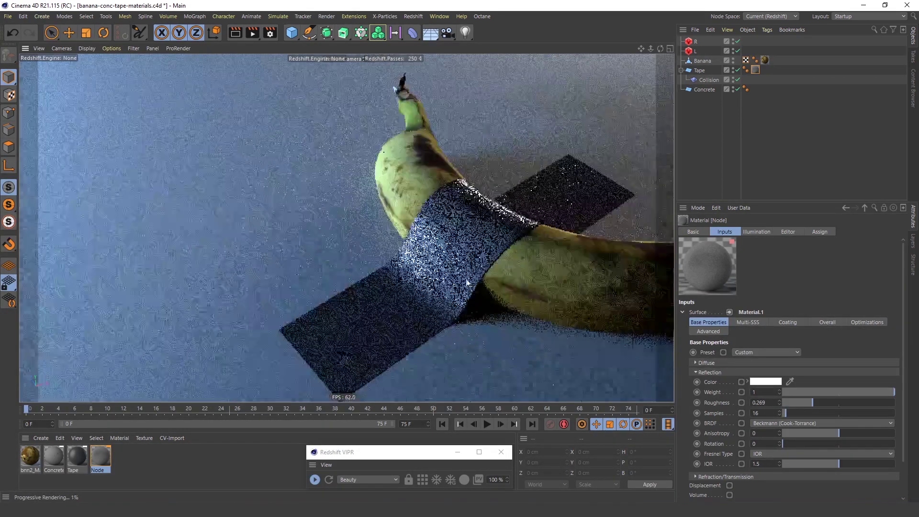
# Solo the Maxon Noise.1 node and try Low Clip values up to about 0.719, ending back at 0.
pyautogui.doubleClick(100, 457)
pyautogui.click(194, 110)
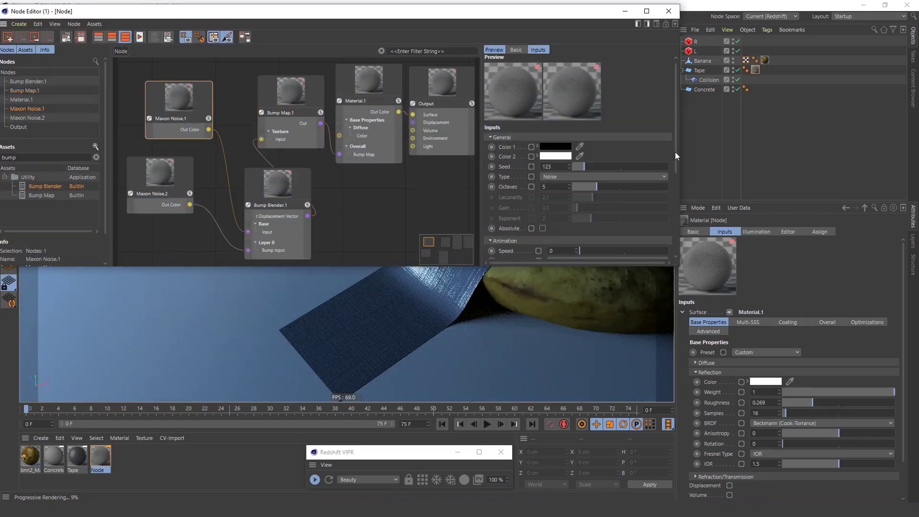
pyautogui.moveTo(674, 152); pyautogui.dragTo(666, 231)
pyautogui.scroll(-2, 541, 293)
pyautogui.keyDown('alt'); pyautogui.moveTo(560, 307); pyautogui.dragTo(550, 337, button='middle'); pyautogui.keyUp('alt')
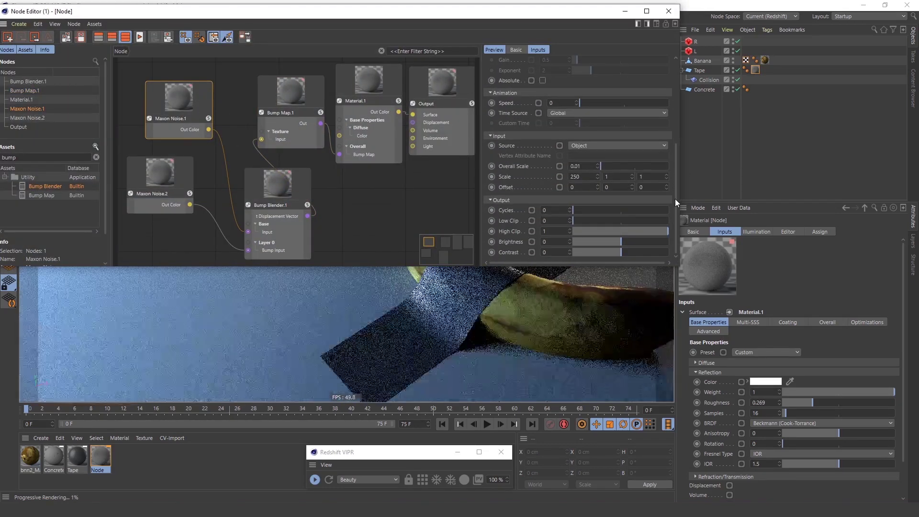
pyautogui.moveTo(585, 221); pyautogui.dragTo(598, 220)
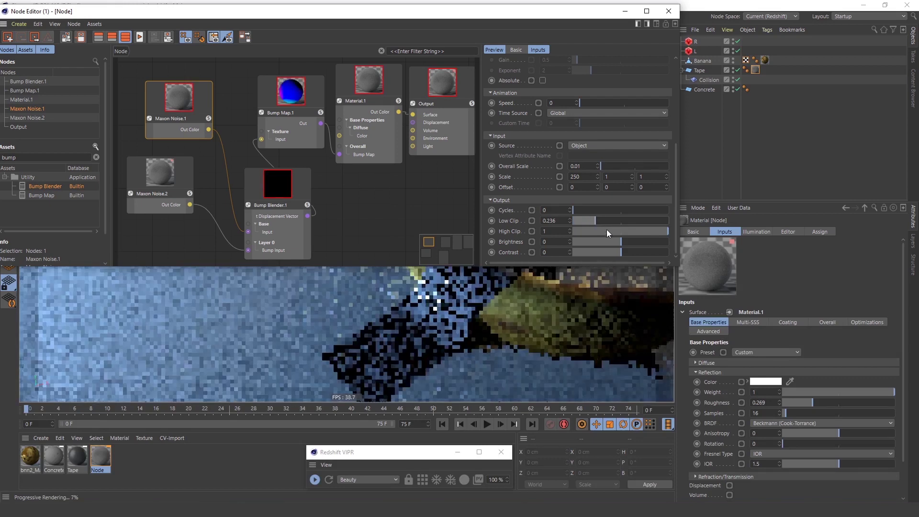
pyautogui.click(208, 118)
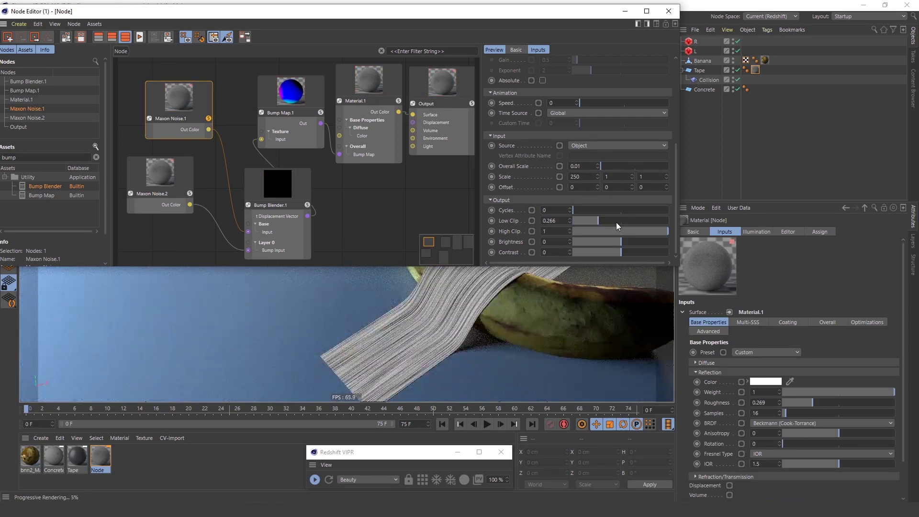
pyautogui.moveTo(616, 222); pyautogui.dragTo(632, 220)
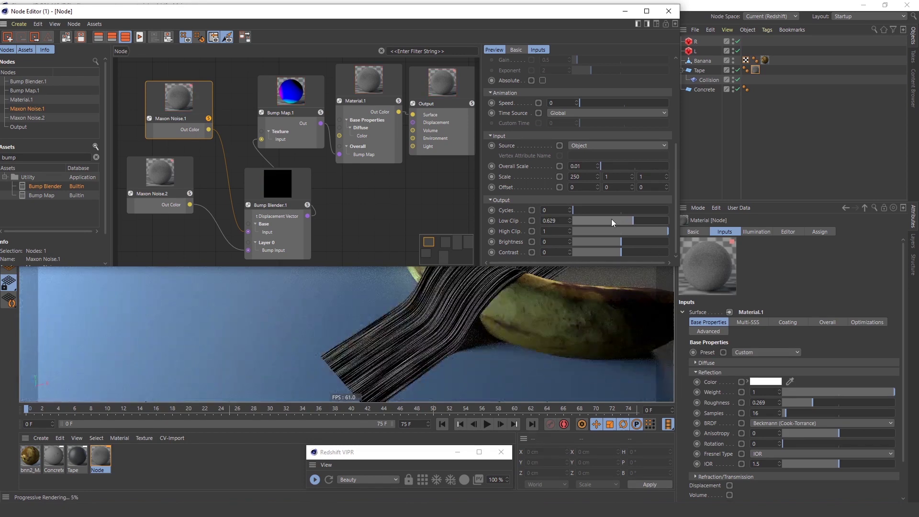
pyautogui.moveTo(637, 220); pyautogui.dragTo(642, 220)
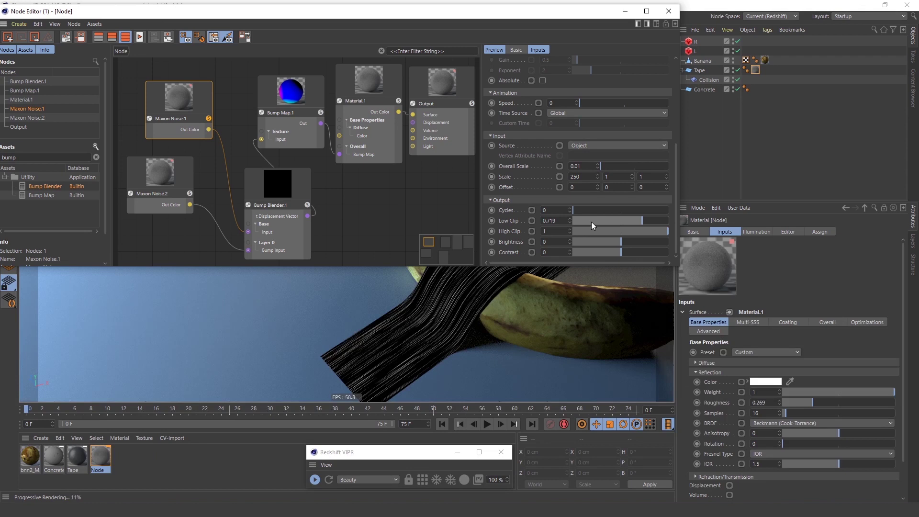
pyautogui.moveTo(628, 217); pyautogui.dragTo(568, 208)
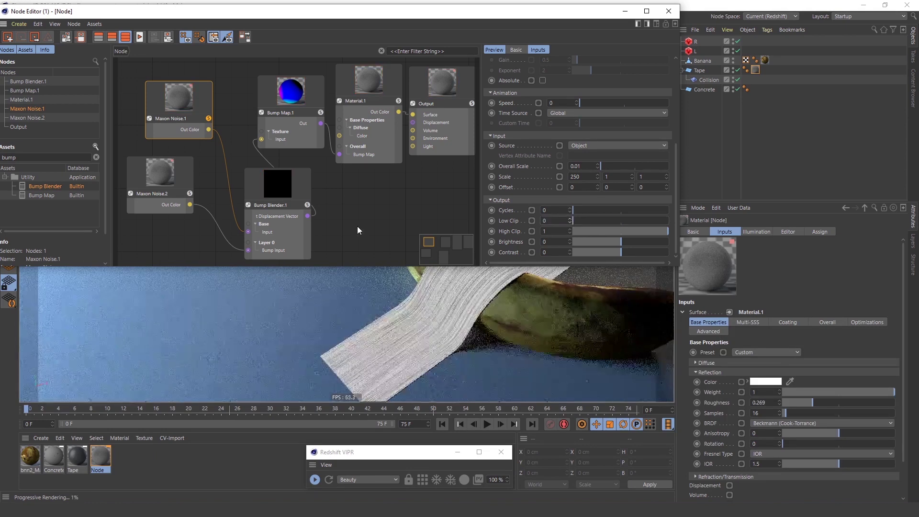
# Solo the Maxon Noise.2 node, raise its Low Clip to about 0.759 and check the tape's fibres in the full render.
pyautogui.click(181, 175)
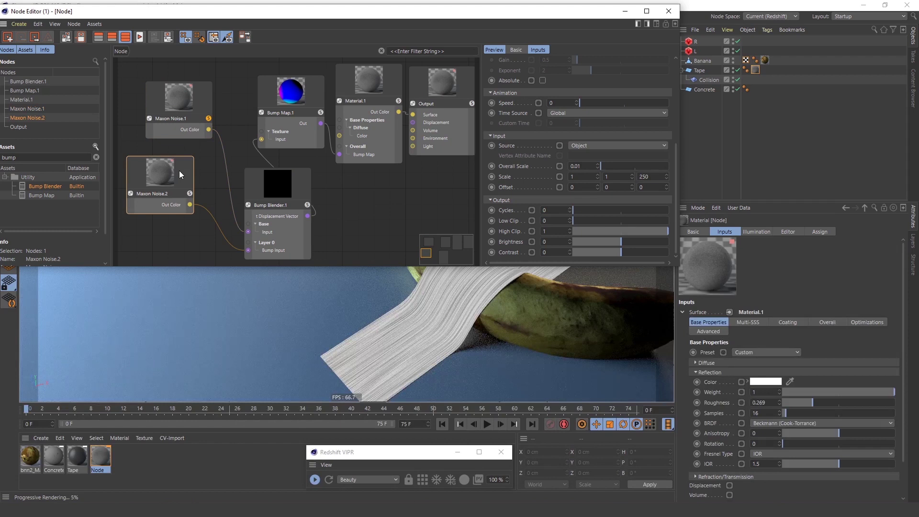
pyautogui.click(190, 193)
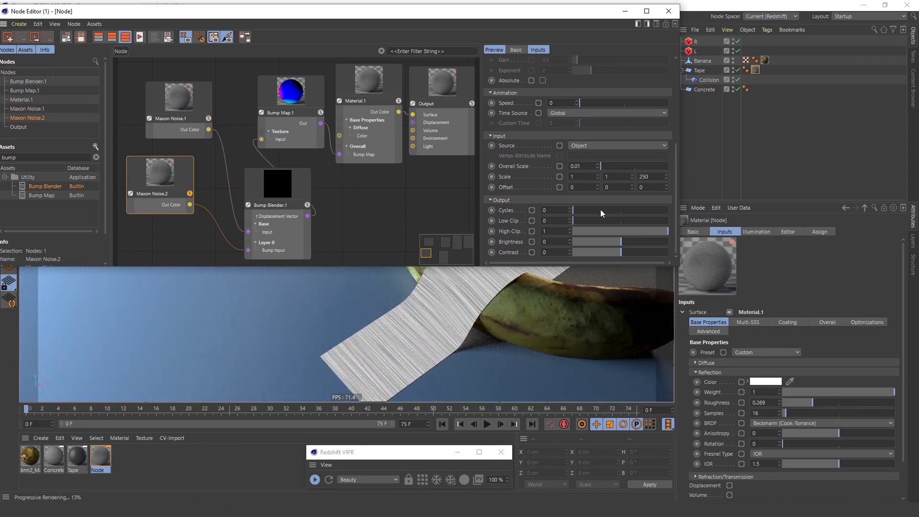
pyautogui.moveTo(590, 220); pyautogui.dragTo(635, 218)
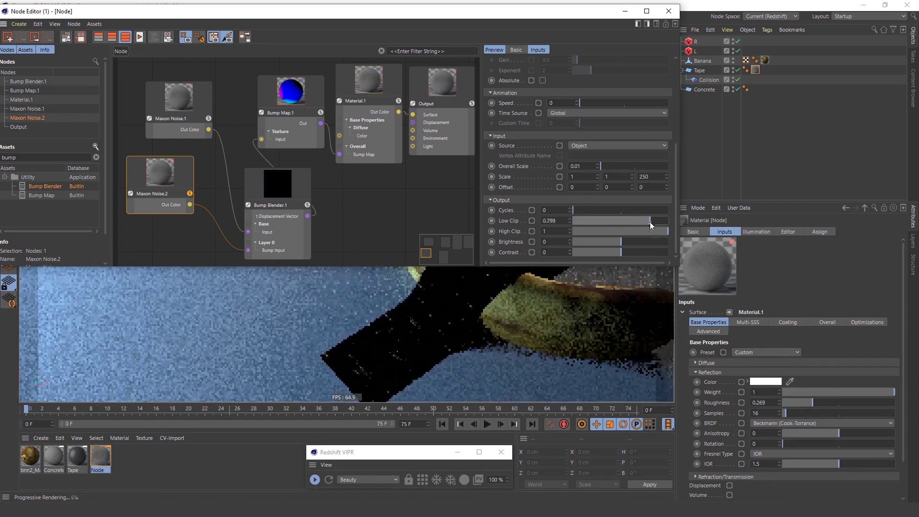
pyautogui.click(645, 220)
pyautogui.moveTo(646, 221); pyautogui.dragTo(645, 220)
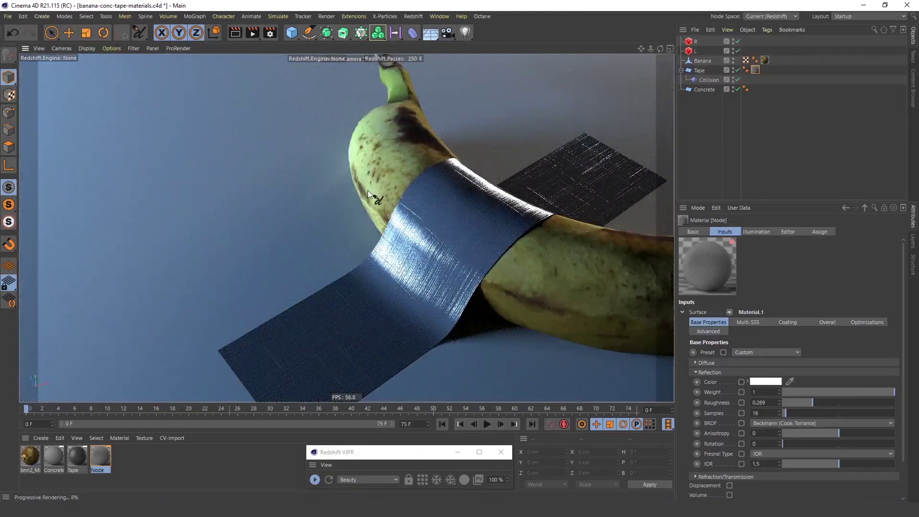
# Set the Low Clip of Maxon Noise.2 to about 0.654 and inspect the tape from another angle.
pyautogui.doubleClick(103, 461)
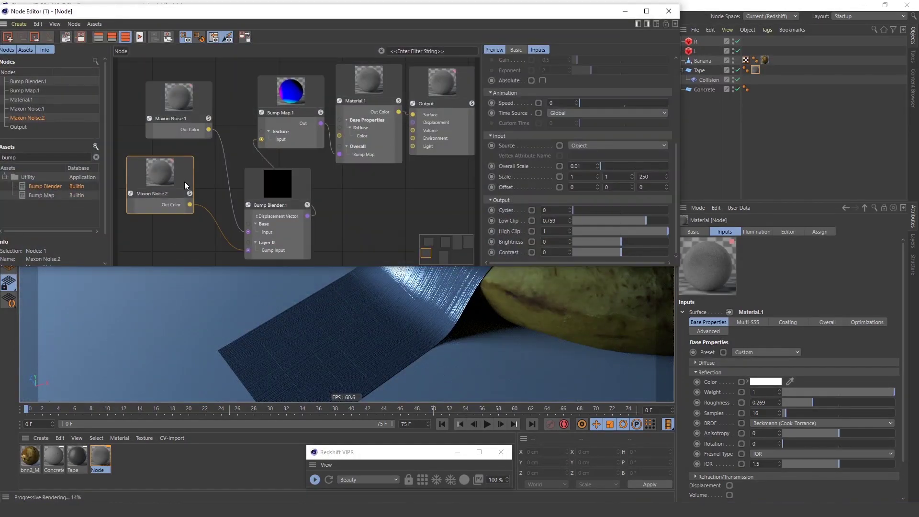
pyautogui.click(636, 220)
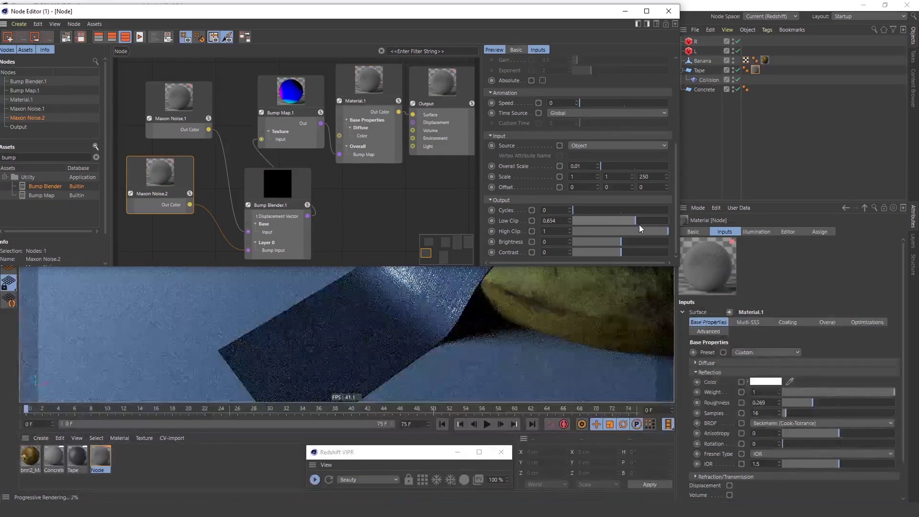
pyautogui.click(625, 11)
pyautogui.keyDown('alt'); pyautogui.moveTo(561, 245); pyautogui.dragTo(547, 231); pyautogui.keyUp('alt')
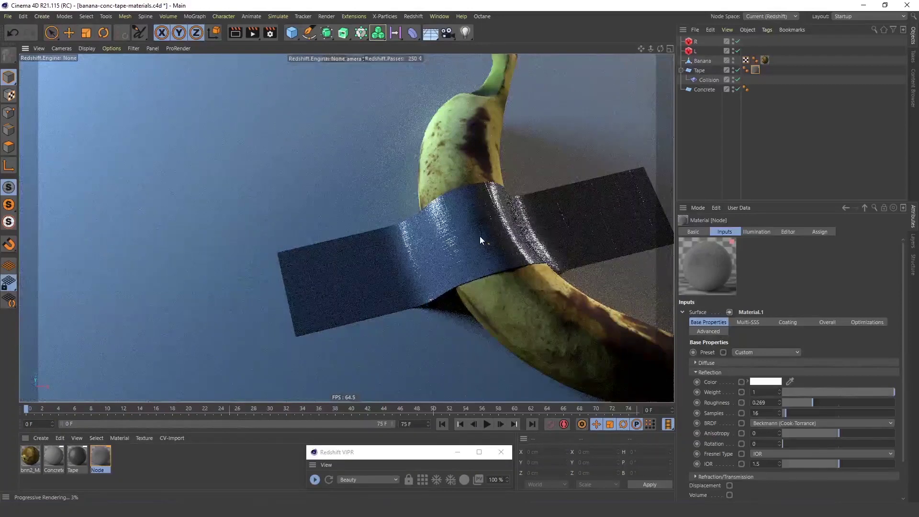
# Sketch the two crossing fibre directions over the tape with doodle strokes and delete the doodle object.
pyautogui.moveTo(430, 214)
pyautogui.mouseDown()
pyautogui.moveTo(442, 270)
pyautogui.moveTo(456, 277)
pyautogui.mouseUp()
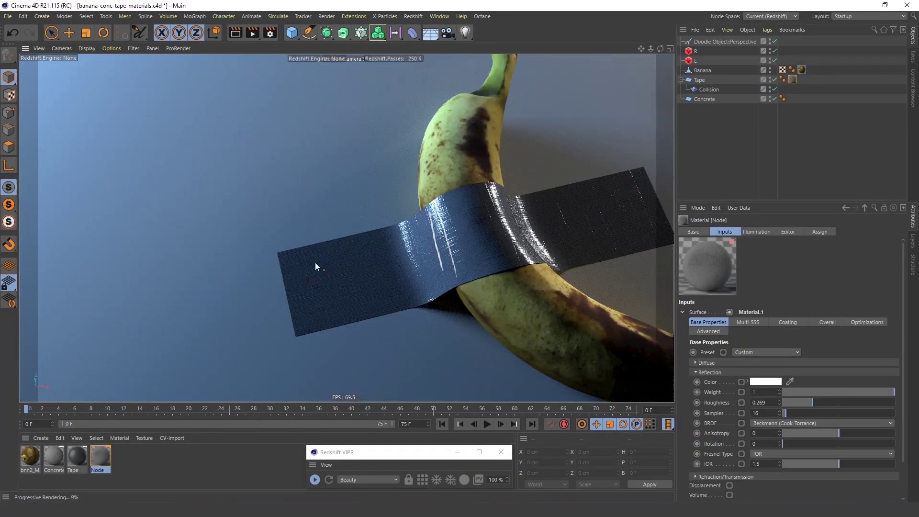
pyautogui.moveTo(303, 265); pyautogui.dragTo(502, 223)
pyautogui.moveTo(326, 283); pyautogui.dragTo(507, 225)
pyautogui.keyDown('alt'); pyautogui.moveTo(602, 204); pyautogui.dragTo(553, 148); pyautogui.keyUp('alt')
pyautogui.click(711, 41)
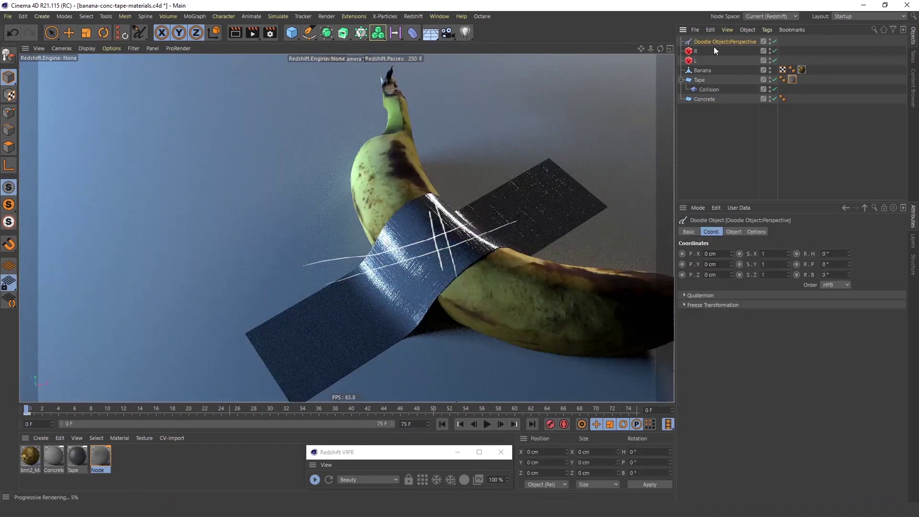
pyautogui.press('Delete')
pyautogui.keyDown('alt'); pyautogui.moveTo(437, 266); pyautogui.dragTo(498, 244); pyautogui.keyUp('alt')
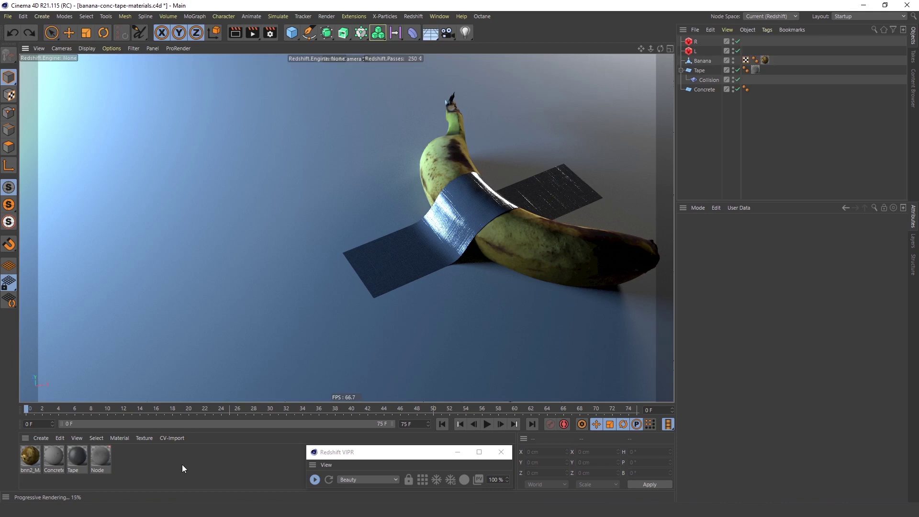
# Create a new Redshift node material, open its node graph and place the Material and Output nodes side by side.
pyautogui.hotkey('ctrl', 'v')
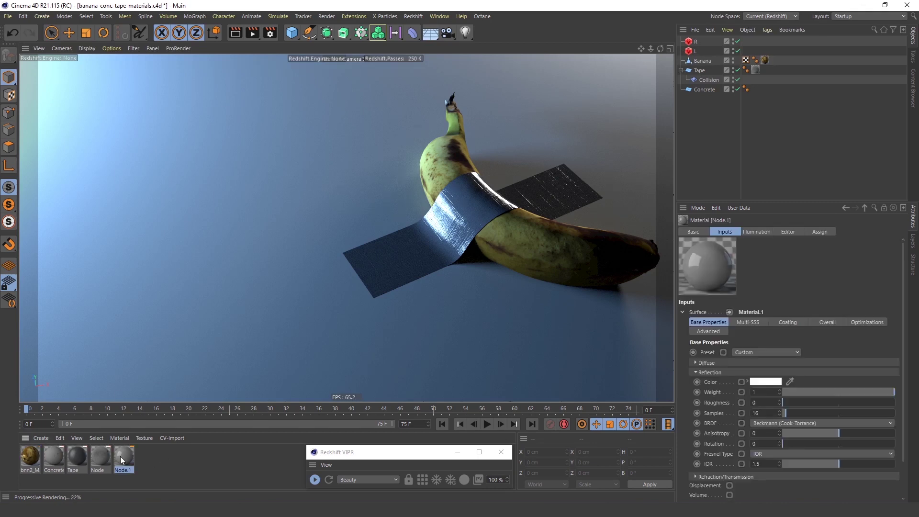
pyautogui.doubleClick(124, 457)
pyautogui.moveTo(516, 144); pyautogui.dragTo(520, 16)
pyautogui.moveTo(371, 114); pyautogui.dragTo(440, 89)
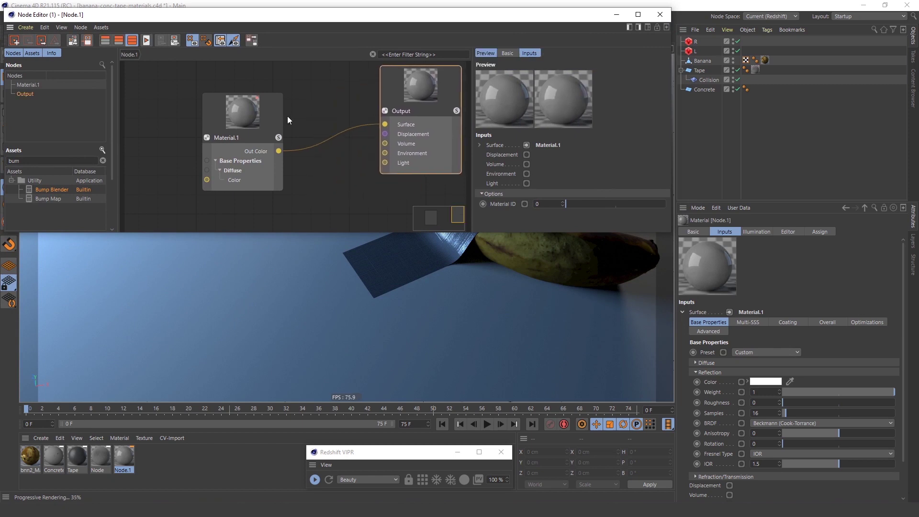
pyautogui.moveTo(277, 113); pyautogui.dragTo(341, 93)
pyautogui.scroll(-2, 312, 213)
pyautogui.moveTo(274, 191); pyautogui.dragTo(305, 162, button='middle')
pyautogui.moveTo(337, 194); pyautogui.dragTo(341, 191, button='middle')
pyautogui.click(391, 77)
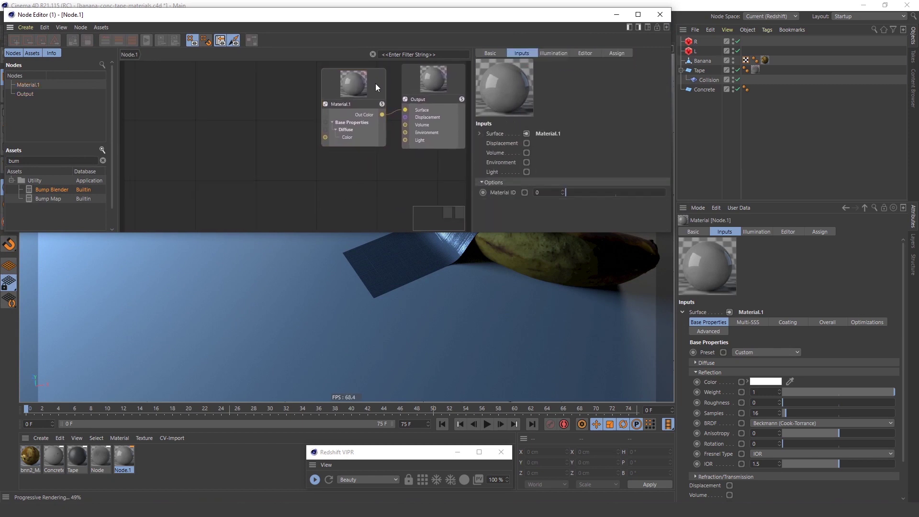
pyautogui.moveTo(375, 83); pyautogui.dragTo(385, 83)
# Find the Maxon Noise asset, add it to the new material's graph and place it well before the Material node.
pyautogui.press('BackSpace')
pyautogui.press('BackSpace')
pyautogui.write('a')
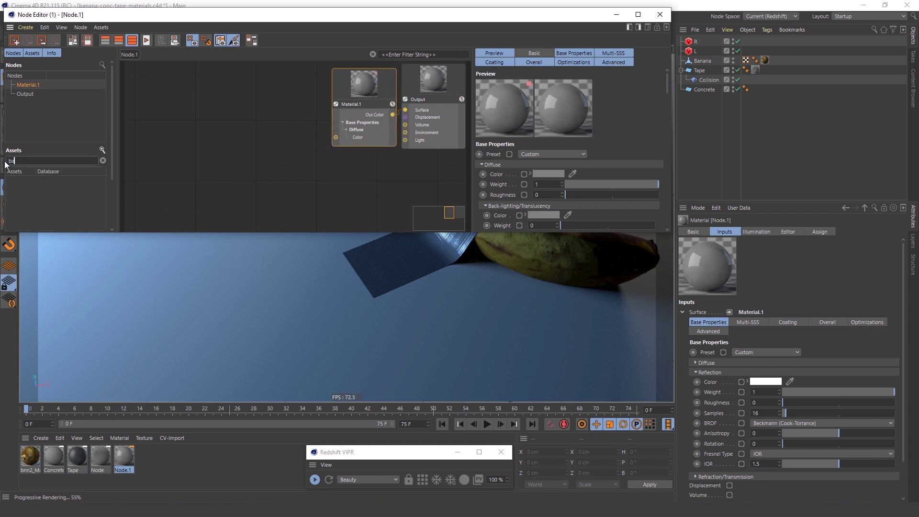
pyautogui.press('BackSpace')
pyautogui.press('BackSpace')
pyautogui.write('mac')
pyautogui.press('BackSpace')
pyautogui.write('no')
pyautogui.press('BackSpace')
pyautogui.press('BackSpace')
pyautogui.write('xon')
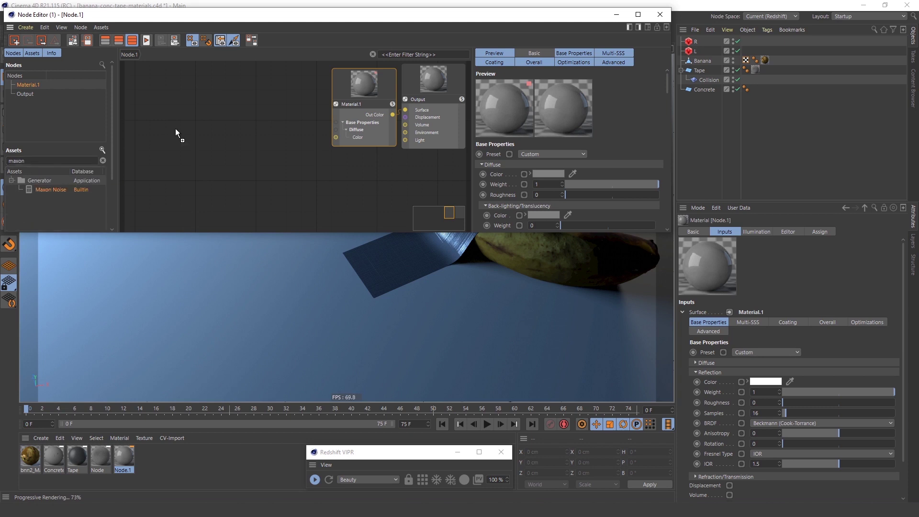
pyautogui.moveTo(175, 128); pyautogui.dragTo(175, 128)
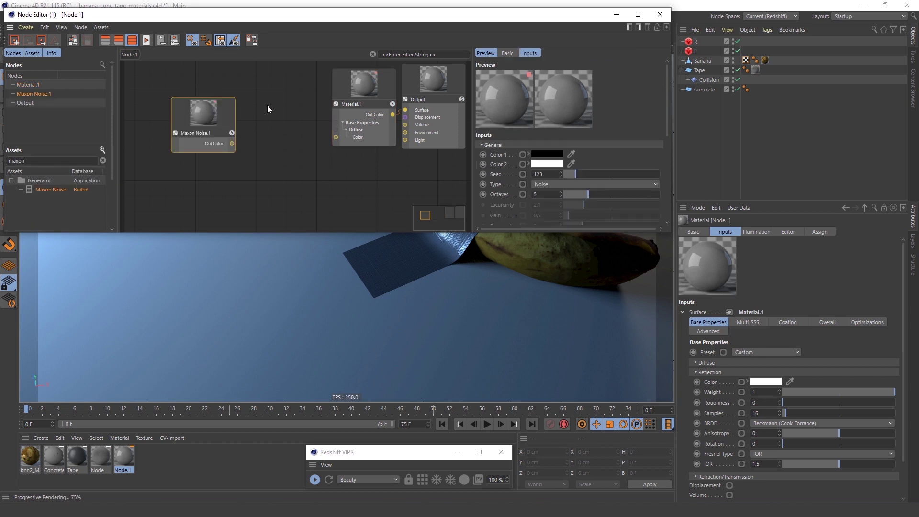
pyautogui.moveTo(226, 111); pyautogui.dragTo(190, 88)
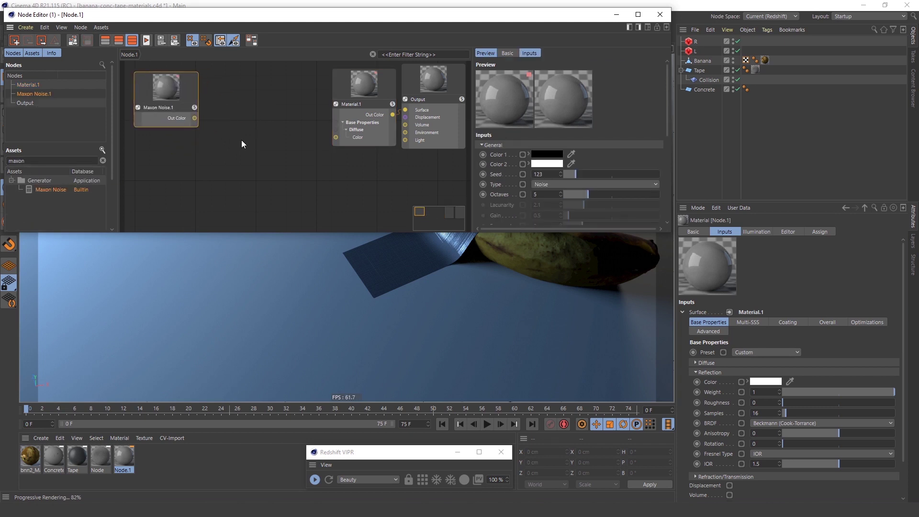
pyautogui.scroll(-1, 283, 134)
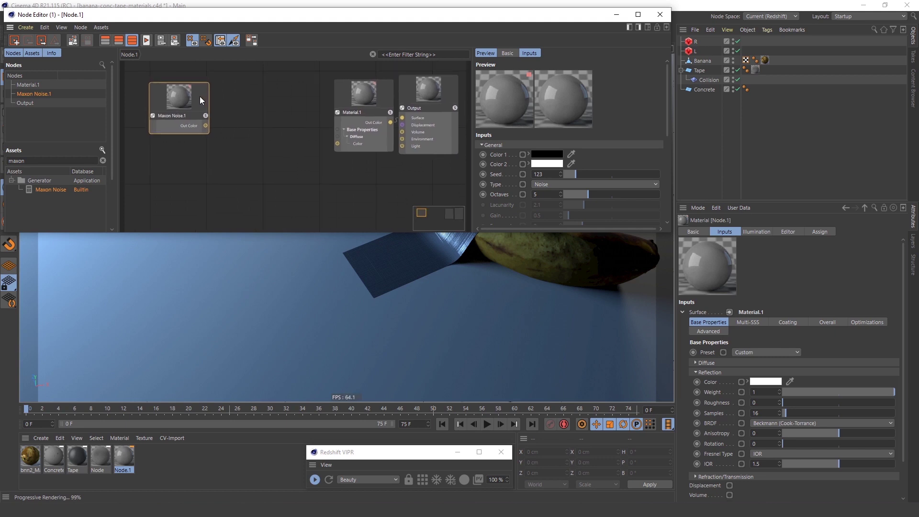
pyautogui.moveTo(200, 96); pyautogui.dragTo(182, 90)
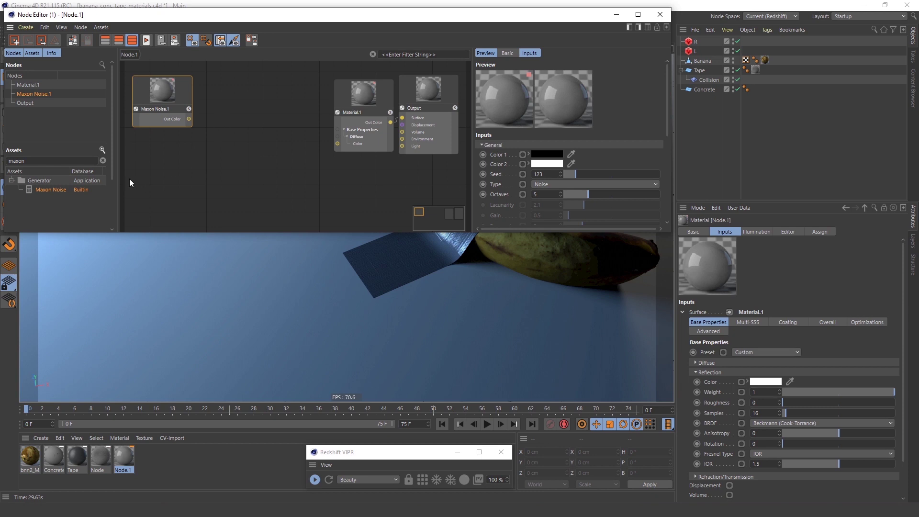
pyautogui.doubleClick(197, 200)
pyautogui.write('bla')
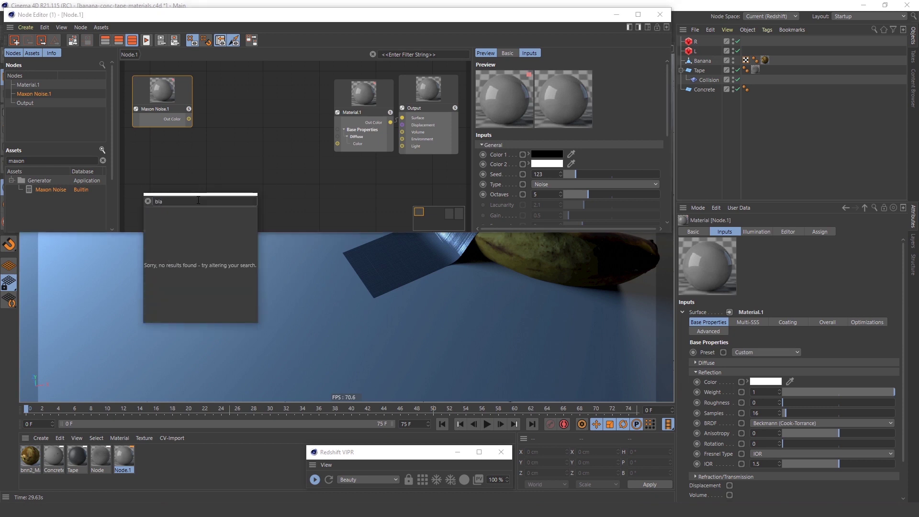
pyautogui.press('BackSpace')
pyautogui.press('BackSpace')
pyautogui.write('ump')
# Find and add a Bump Blender node and connect the Maxon Noise Out Color to its Base Input.
pyautogui.click(35, 164)
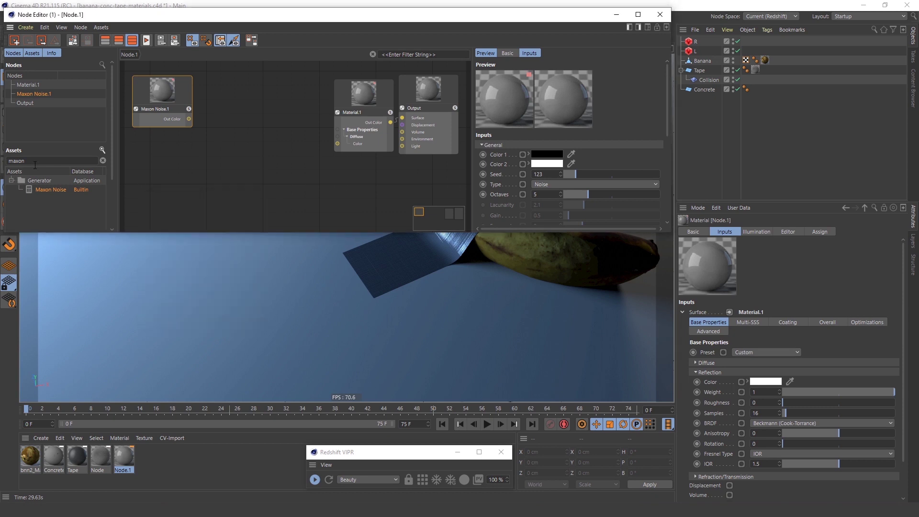
pyautogui.write('bump')
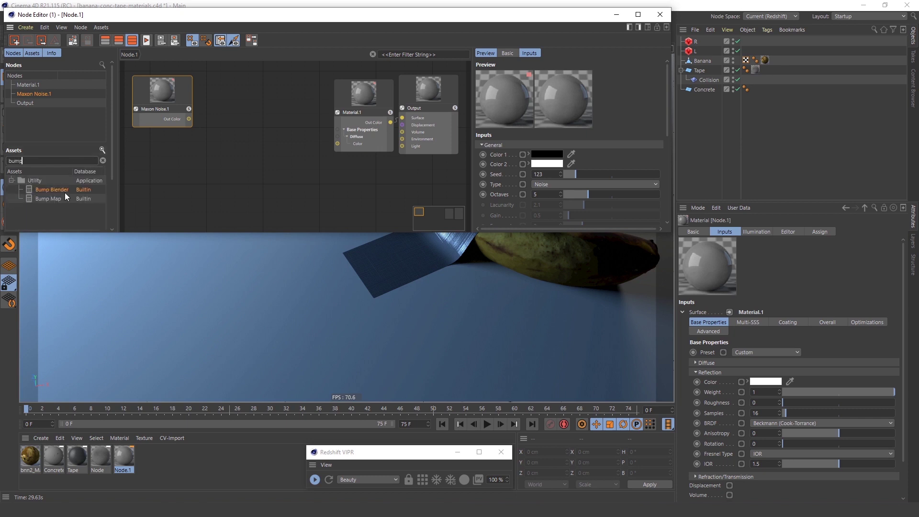
pyautogui.moveTo(64, 192); pyautogui.dragTo(194, 172)
pyautogui.moveTo(240, 193); pyautogui.dragTo(256, 135)
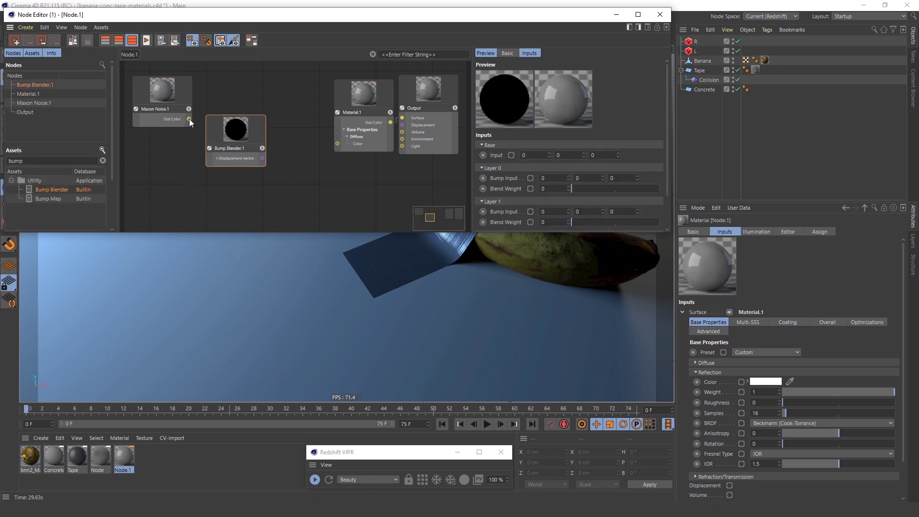
pyautogui.moveTo(211, 159); pyautogui.dragTo(212, 159)
pyautogui.click(289, 190)
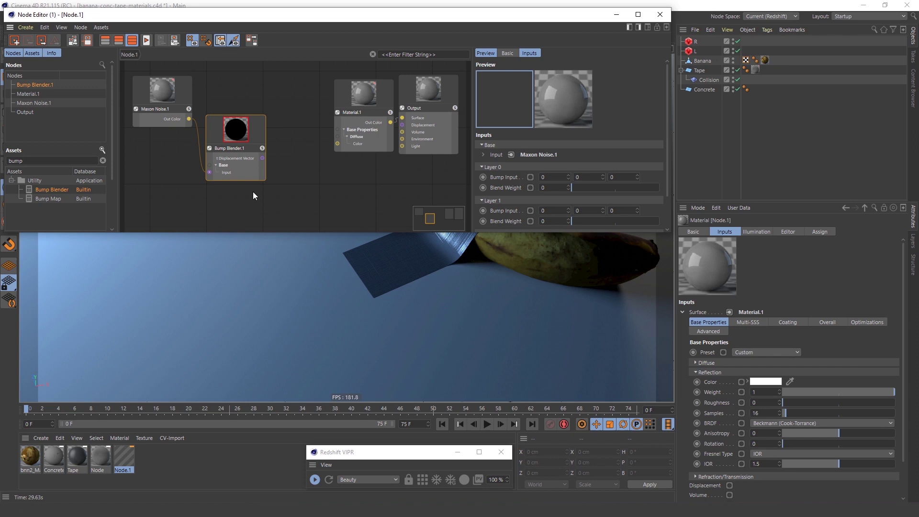
pyautogui.moveTo(261, 127); pyautogui.dragTo(261, 109)
# Add a Bump Map node between the Bump Blender and Material, and connect its output to the Material's Overall Bump Map.
pyautogui.moveTo(66, 199); pyautogui.dragTo(349, 130)
pyautogui.moveTo(366, 163)
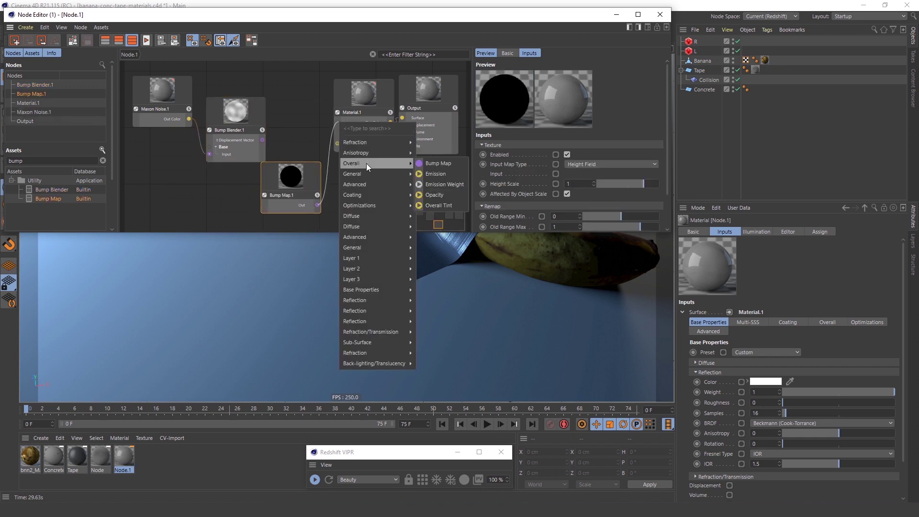
pyautogui.click(439, 162)
pyautogui.moveTo(262, 114); pyautogui.dragTo(255, 100)
pyautogui.moveTo(312, 175); pyautogui.dragTo(305, 103)
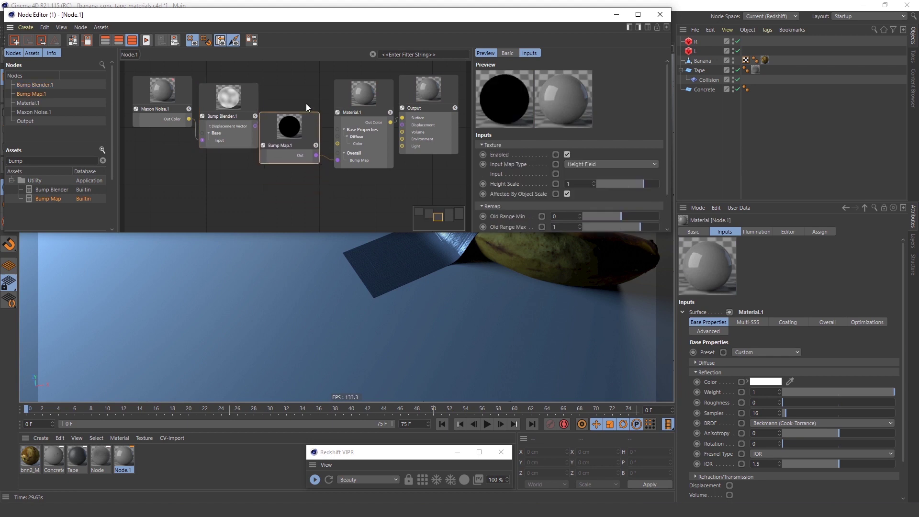
# Connect the Bump Blender's Displacement Vector to the Bump Map's Texture Input and tidy the node layout.
pyautogui.moveTo(264, 160); pyautogui.dragTo(263, 157)
pyautogui.moveTo(323, 183)
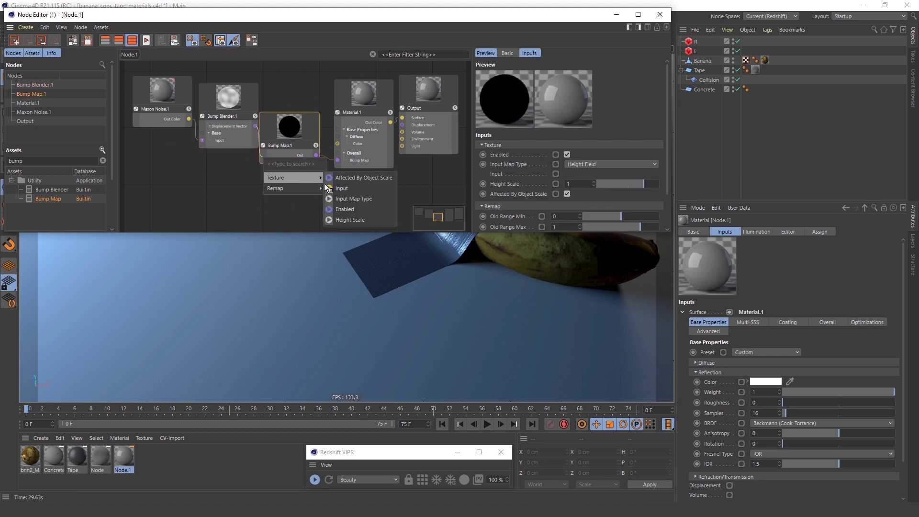
pyautogui.click(383, 188)
pyautogui.click(252, 99)
pyautogui.moveTo(252, 99); pyautogui.dragTo(249, 98)
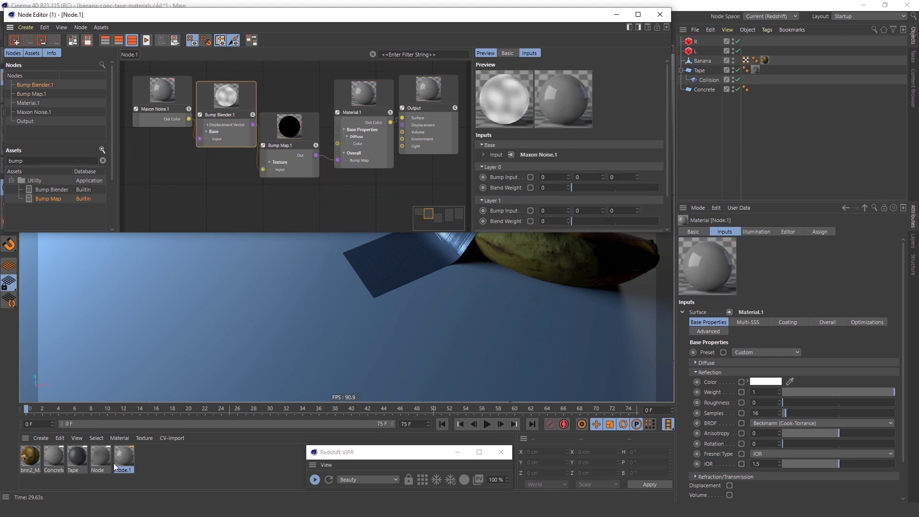
# Apply the new node material to the concrete floor and set its Maxon Noise type to Luka.
pyautogui.moveTo(124, 457); pyautogui.dragTo(181, 325)
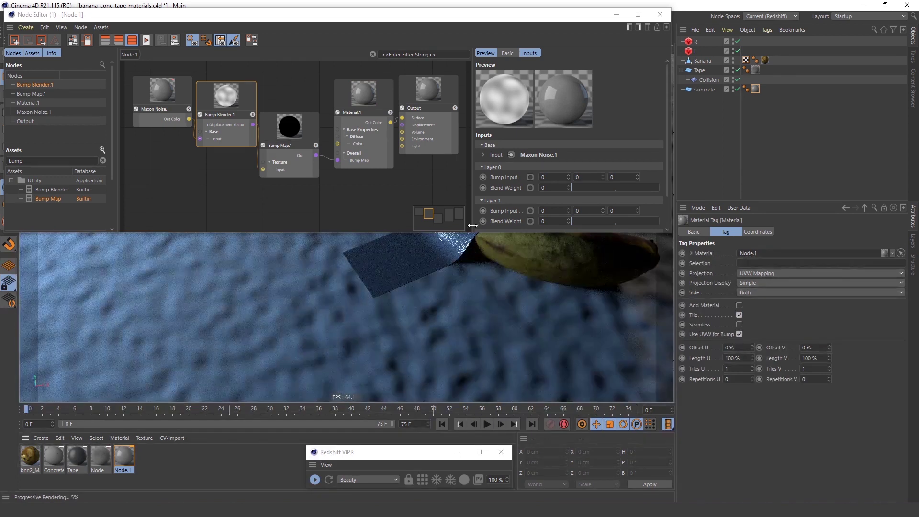
pyautogui.moveTo(500, 20); pyautogui.dragTo(496, 15)
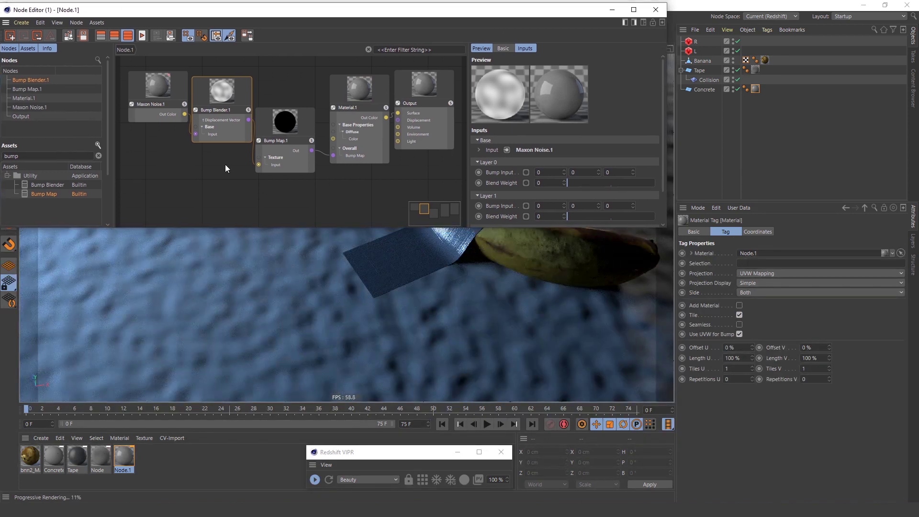
pyautogui.click(151, 115)
pyautogui.click(596, 180)
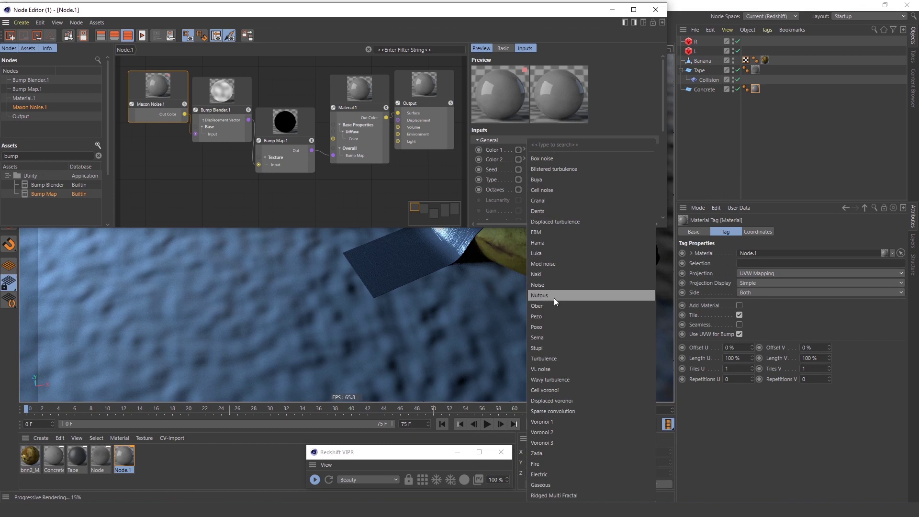
pyautogui.click(550, 252)
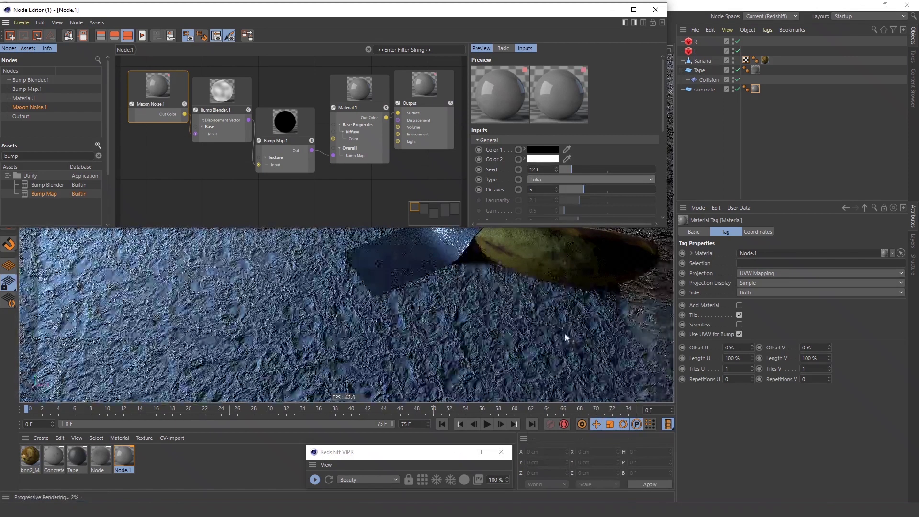
# Set the Bump Map node's Height Scale to -1.
pyautogui.click(292, 141)
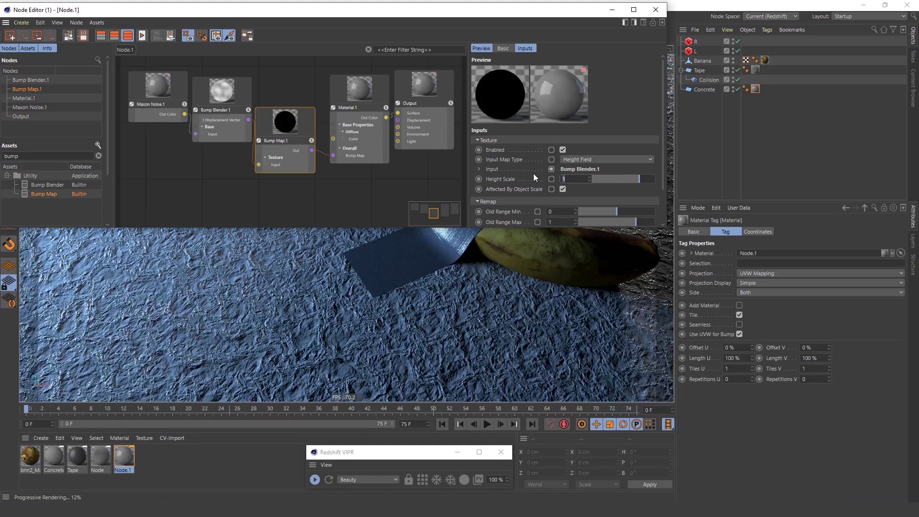
pyautogui.write('-1')
pyautogui.press('Return')
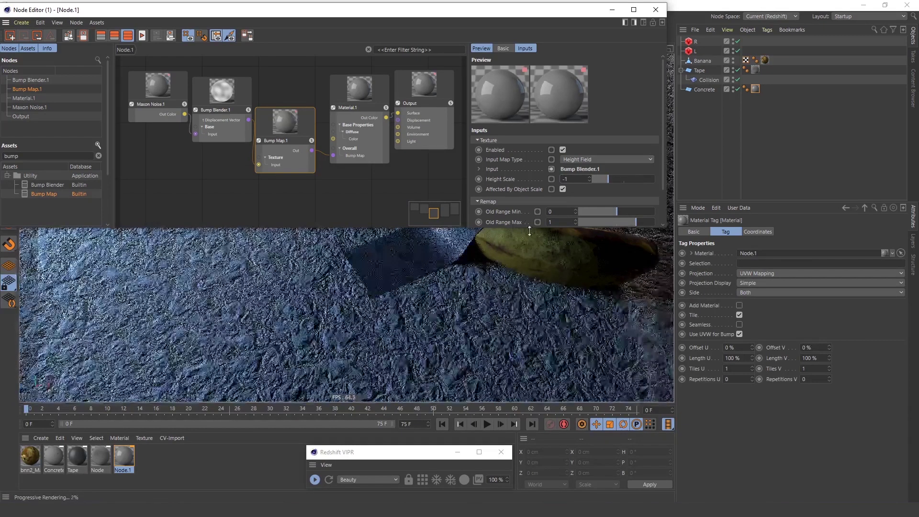
# Raise the Maxon Noise node's output Low Clip to about 0.644.
pyautogui.click(160, 116)
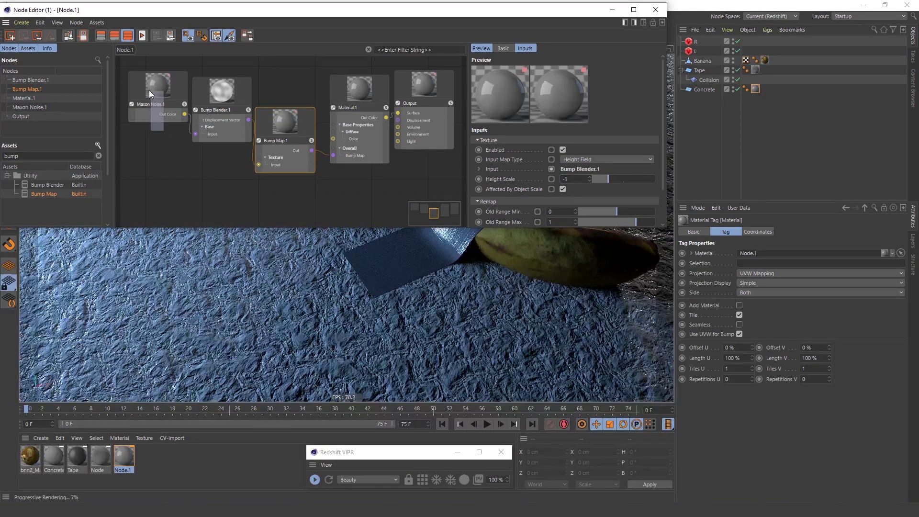
pyautogui.moveTo(665, 141); pyautogui.dragTo(666, 184)
pyautogui.scroll(-3, 630, 162)
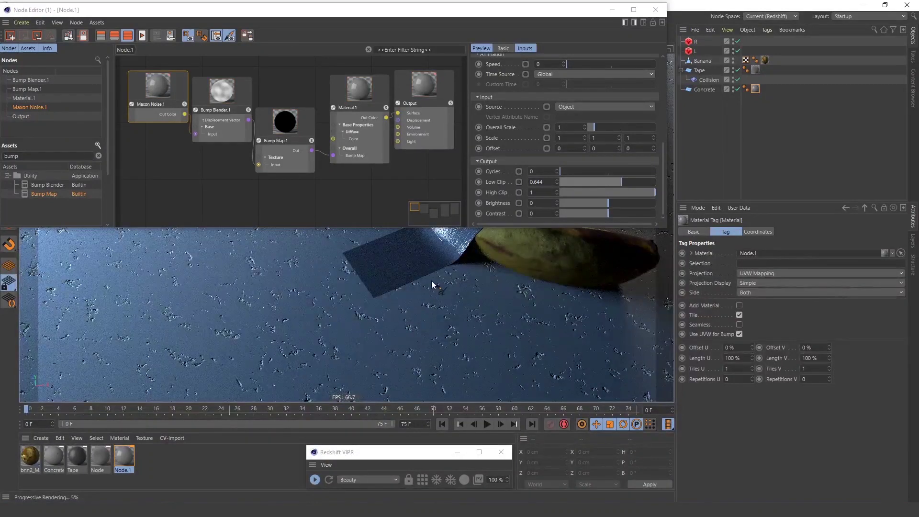
# Set the Maxon Noise's Overall Scale to about 2.34 and its Low Clip to about 0.739.
pyautogui.scroll(-3, 432, 281)
pyautogui.keyDown('alt'); pyautogui.moveTo(510, 300); pyautogui.dragTo(481, 318, button='middle'); pyautogui.keyUp('alt')
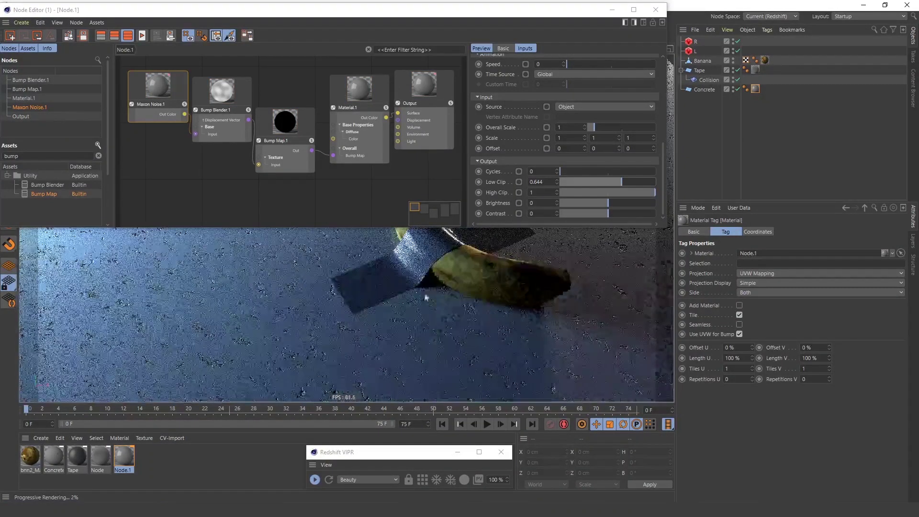
pyautogui.scroll(4, 423, 311)
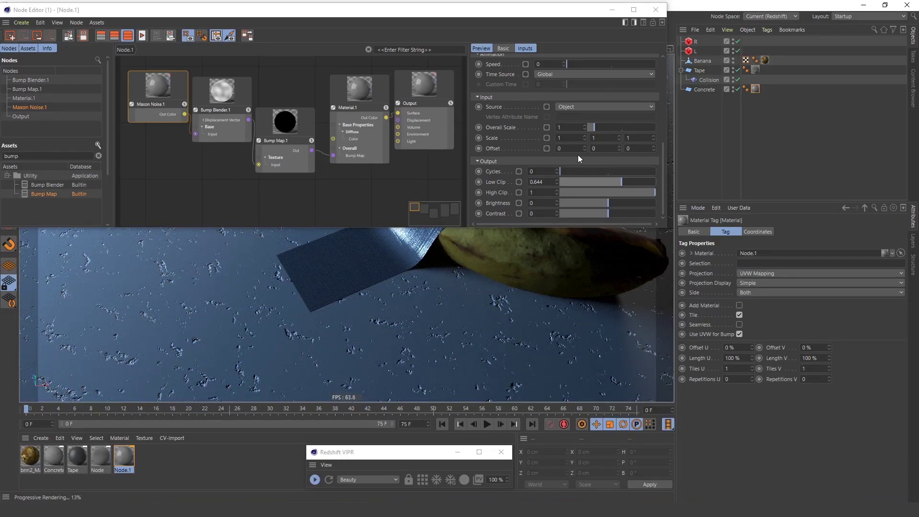
pyautogui.moveTo(601, 128); pyautogui.dragTo(599, 129)
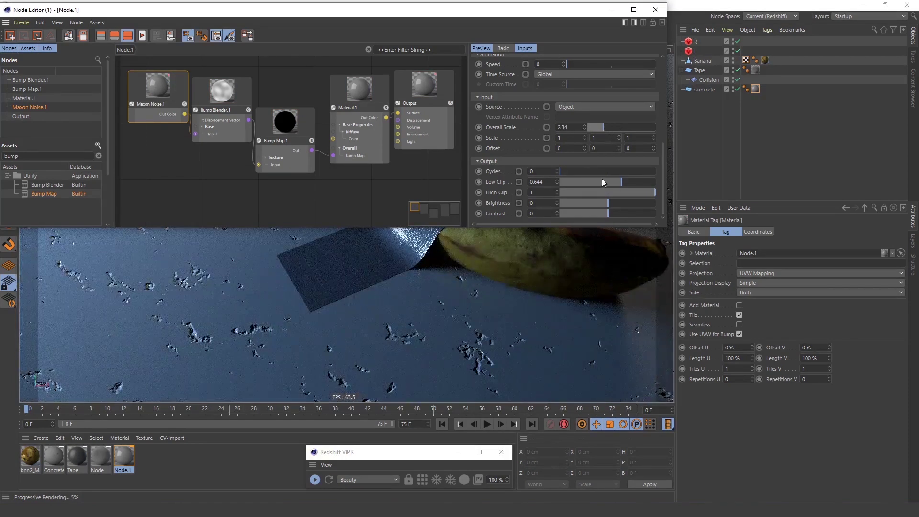
pyautogui.moveTo(621, 182); pyautogui.dragTo(632, 182)
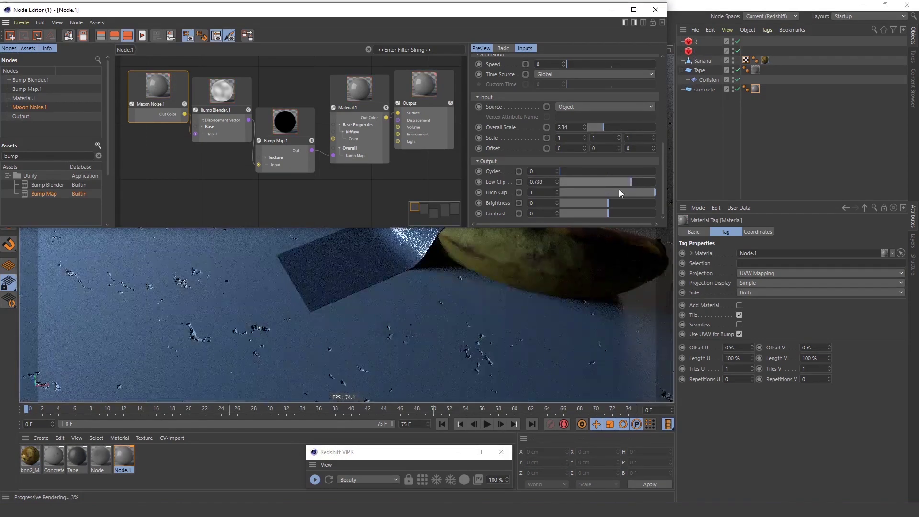
# Reopen the floor material's node graph and duplicate the Maxon Noise node, placing the copy below the original.
pyautogui.scroll(-5, 482, 292)
pyautogui.keyDown('alt'); pyautogui.moveTo(544, 262); pyautogui.dragTo(488, 317, button='middle'); pyautogui.keyUp('alt')
pyautogui.scroll(-4, 543, 289)
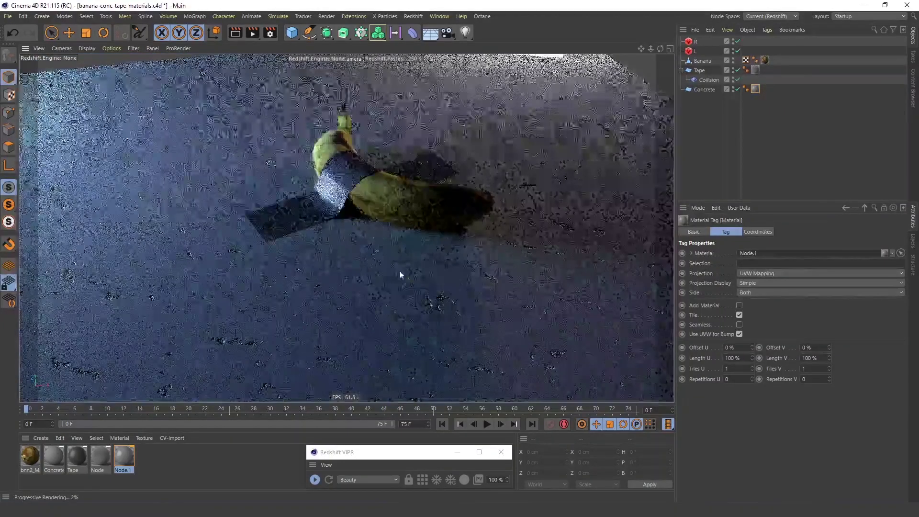
pyautogui.keyDown('alt'); pyautogui.moveTo(400, 274); pyautogui.dragTo(358, 259); pyautogui.keyUp('alt')
pyautogui.doubleClick(126, 456)
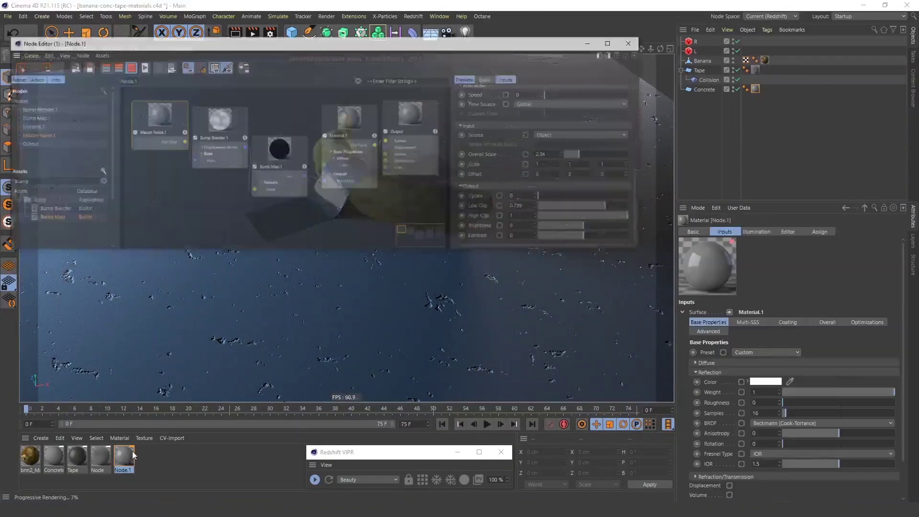
pyautogui.keyDown('ctrl'); pyautogui.moveTo(177, 103); pyautogui.dragTo(166, 165); pyautogui.keyUp('ctrl')
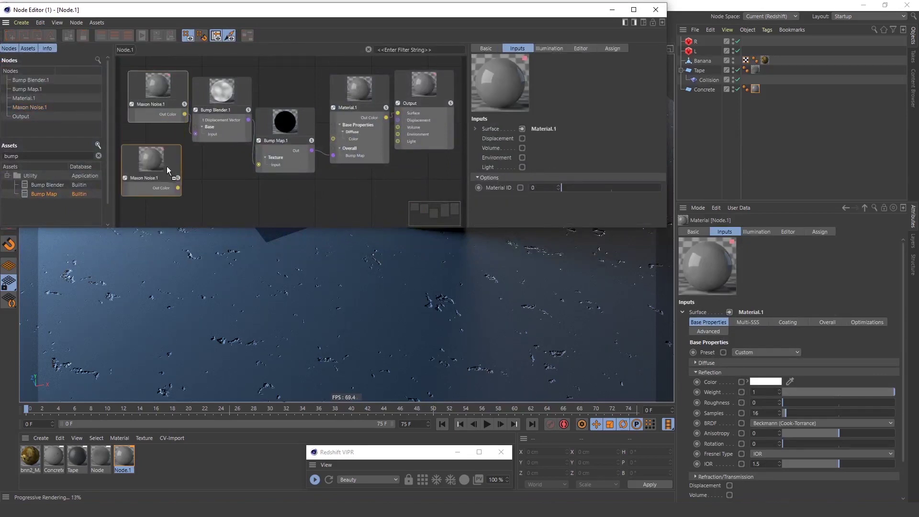
pyautogui.click(586, 180)
pyautogui.click(564, 213)
pyautogui.click(201, 181)
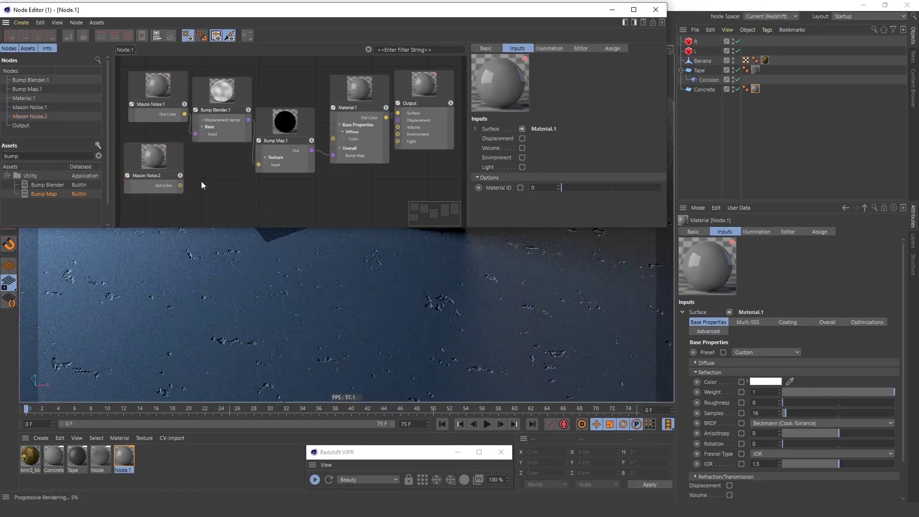
# Connect the duplicated Maxon Noise's Out Color to the Bump Blender's Layer 0 Bump Input.
pyautogui.moveTo(181, 185); pyautogui.dragTo(198, 124)
pyautogui.moveTo(246, 162)
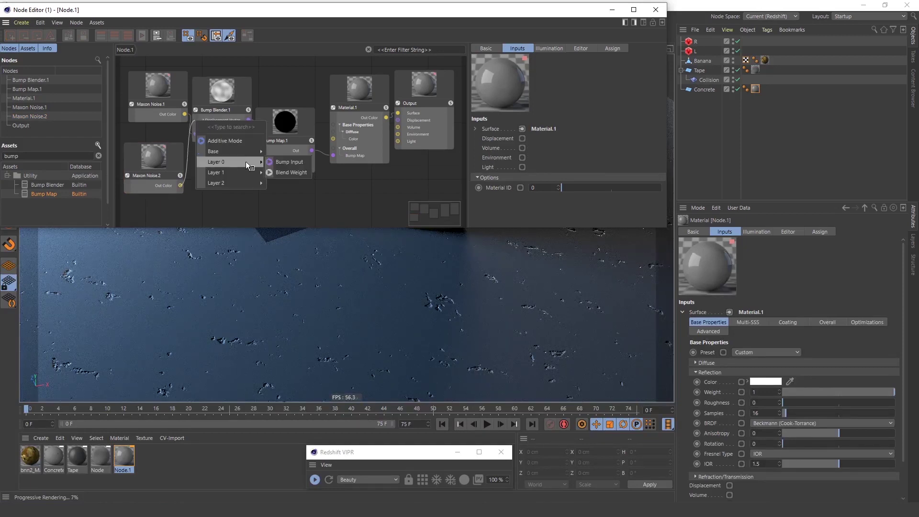
pyautogui.click(284, 163)
# Enable Additive Mode on the Bump Blender and raise the Layer 0 Blend Weight to about 0.535.
pyautogui.click(248, 128)
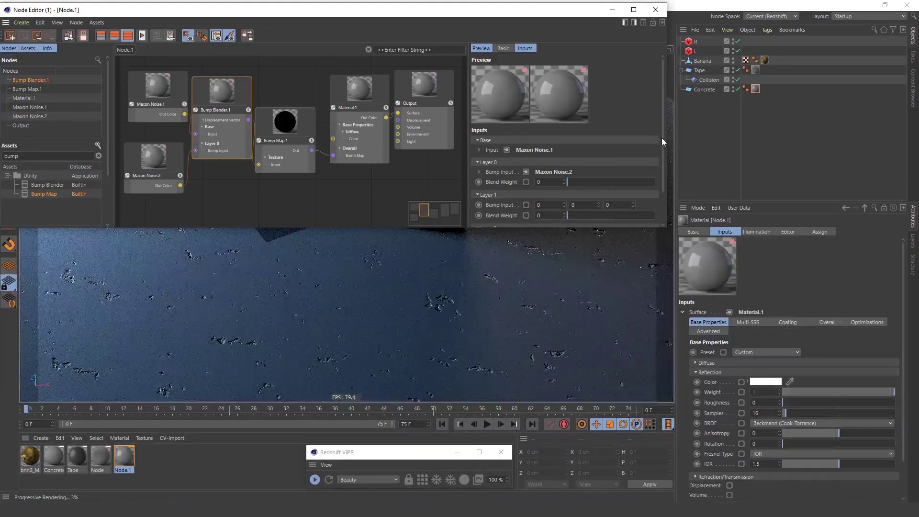
pyautogui.scroll(-2, 662, 138)
pyautogui.click(537, 223)
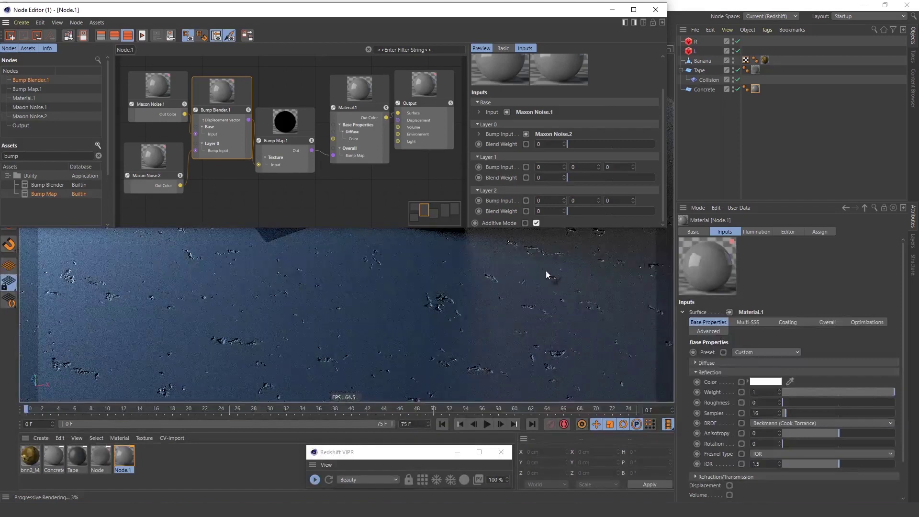
pyautogui.moveTo(595, 144); pyautogui.dragTo(646, 144)
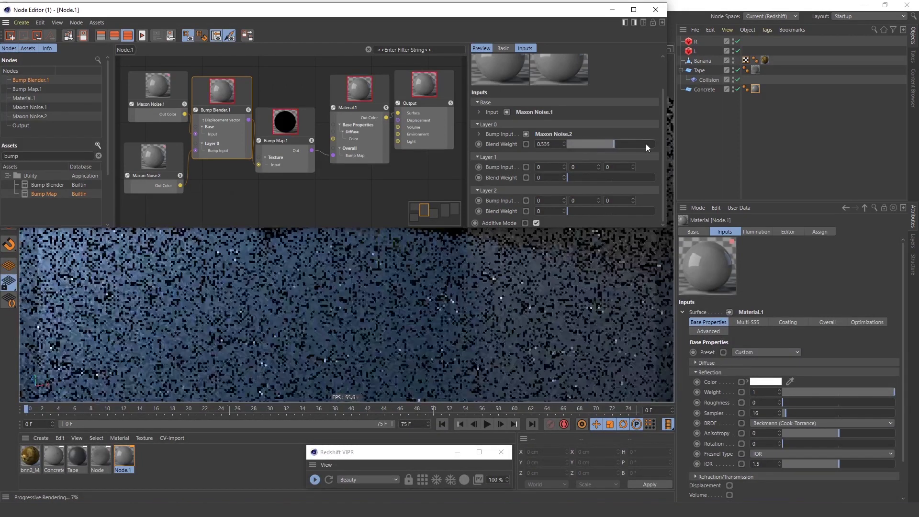
# Reset the second Maxon Noise's Overall Scale to 1 and its Low Clip to 0.
pyautogui.click(159, 168)
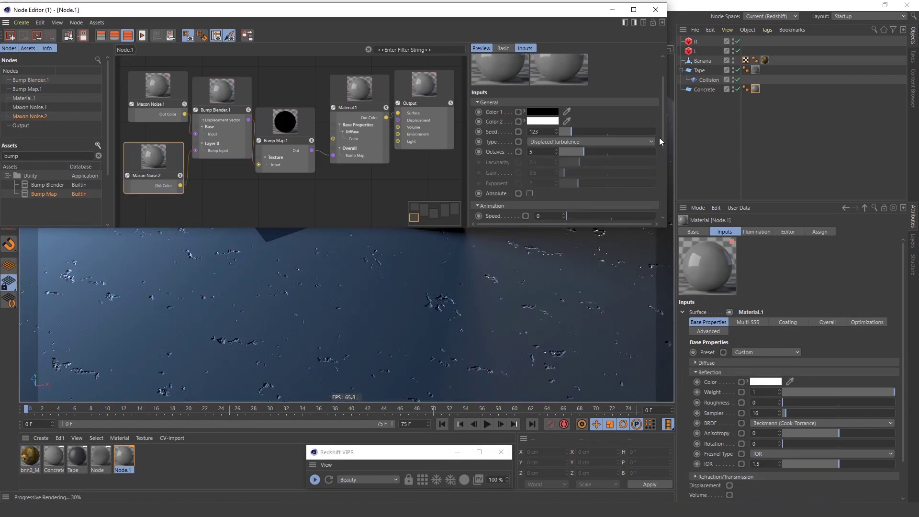
pyautogui.moveTo(662, 141); pyautogui.dragTo(664, 201)
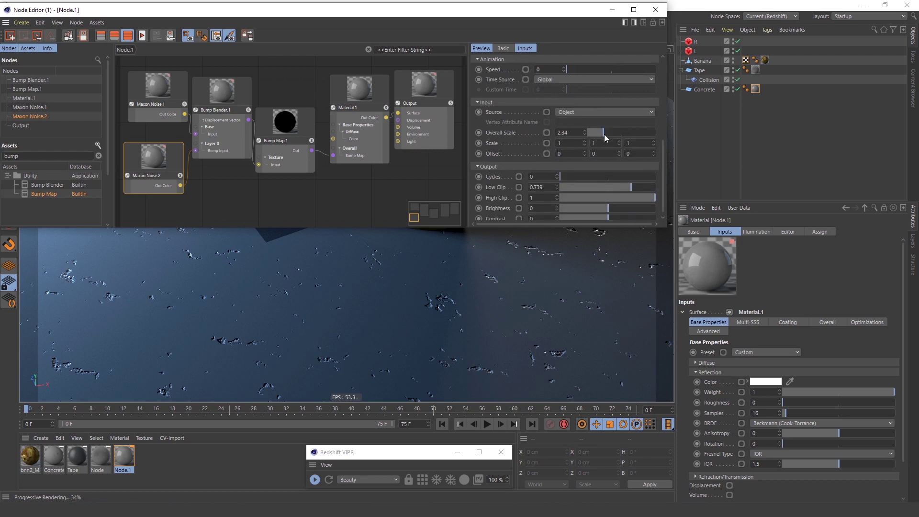
pyautogui.moveTo(604, 134); pyautogui.dragTo(596, 131)
pyautogui.rightClick(585, 132)
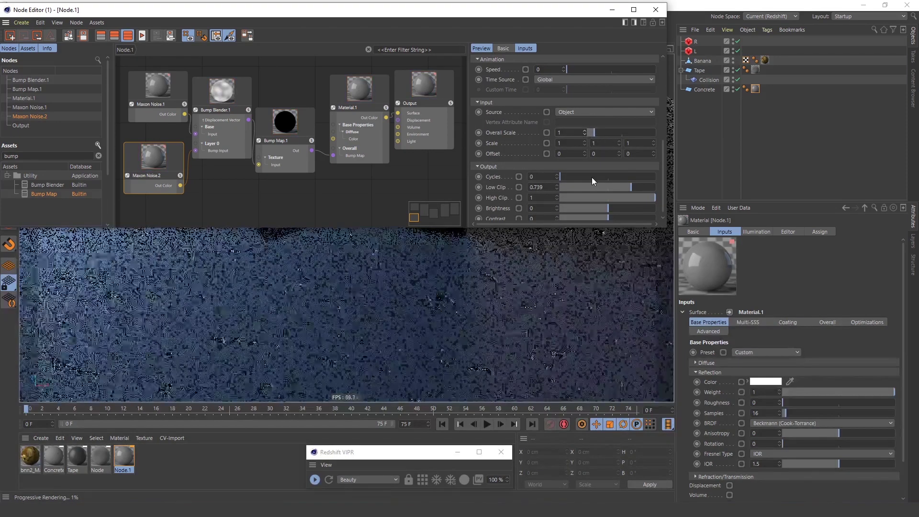
pyautogui.rightClick(557, 186)
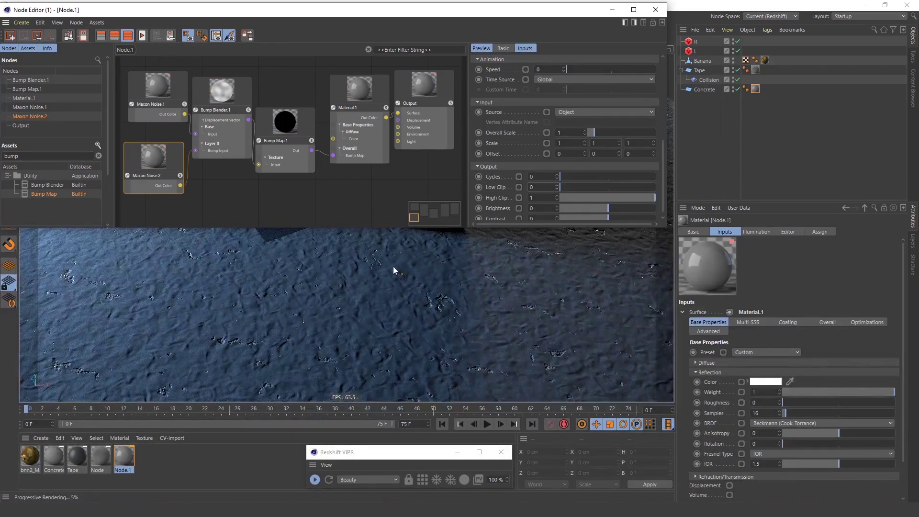
# Lower the second Maxon Noise's Contrast to about -0.876 and check the floor's bump from other angles.
pyautogui.keyDown('alt'); pyautogui.moveTo(406, 278); pyautogui.dragTo(433, 289); pyautogui.keyUp('alt')
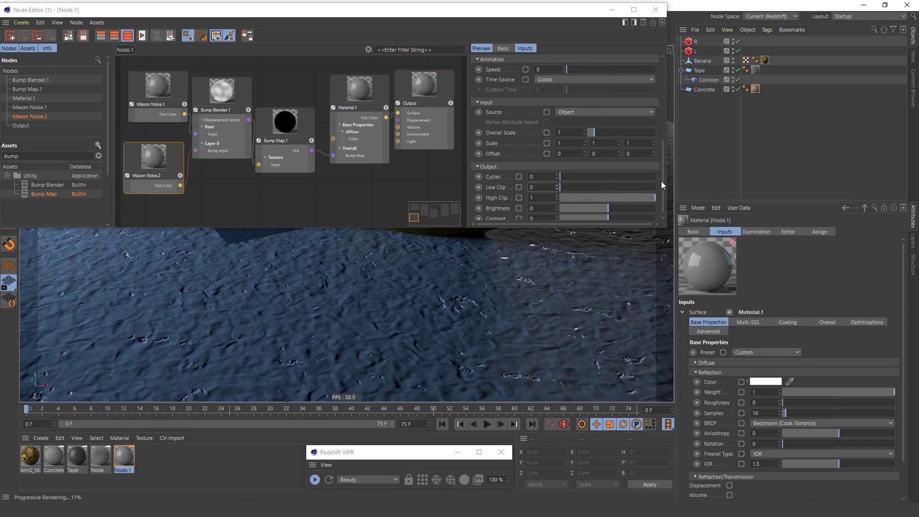
pyautogui.scroll(-1, 662, 181)
pyautogui.moveTo(603, 213); pyautogui.dragTo(568, 211)
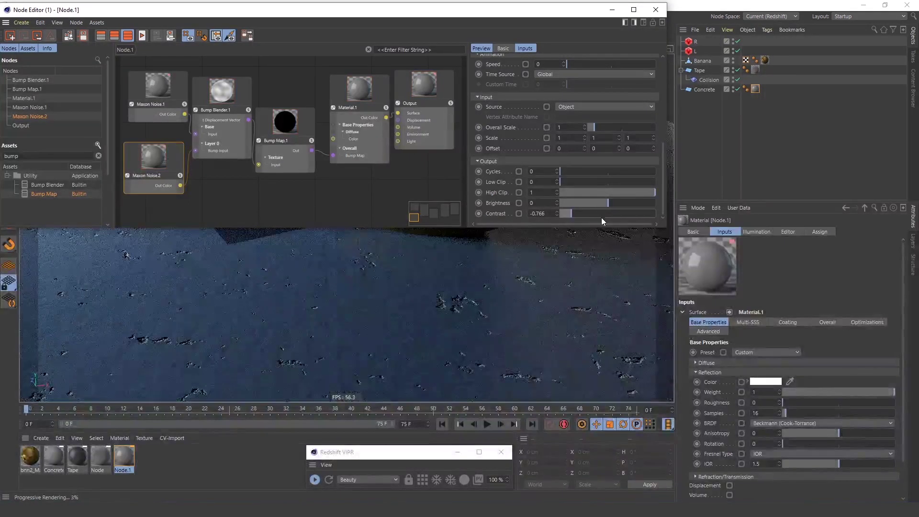
pyautogui.click(567, 214)
pyautogui.keyDown('alt'); pyautogui.moveTo(501, 269); pyautogui.dragTo(508, 328, button='right'); pyautogui.keyUp('alt')
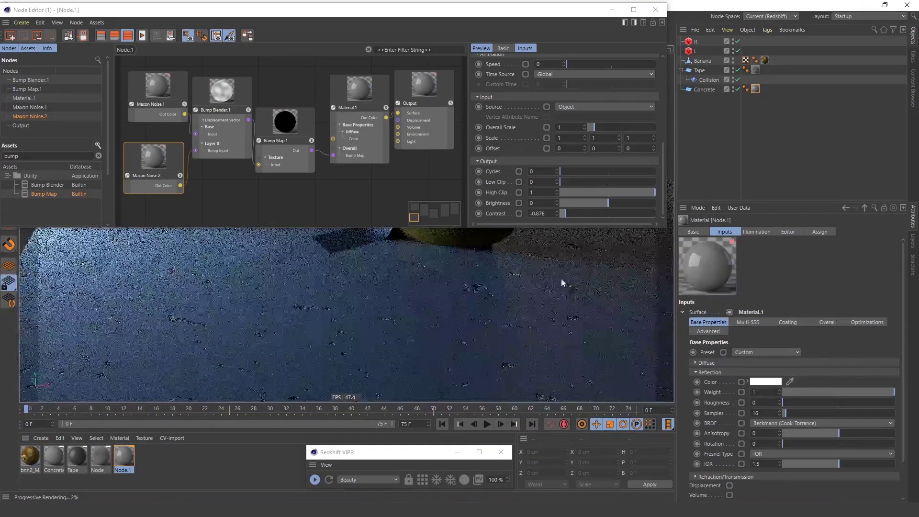
pyautogui.keyDown('alt'); pyautogui.moveTo(561, 277); pyautogui.dragTo(525, 283); pyautogui.keyUp('alt')
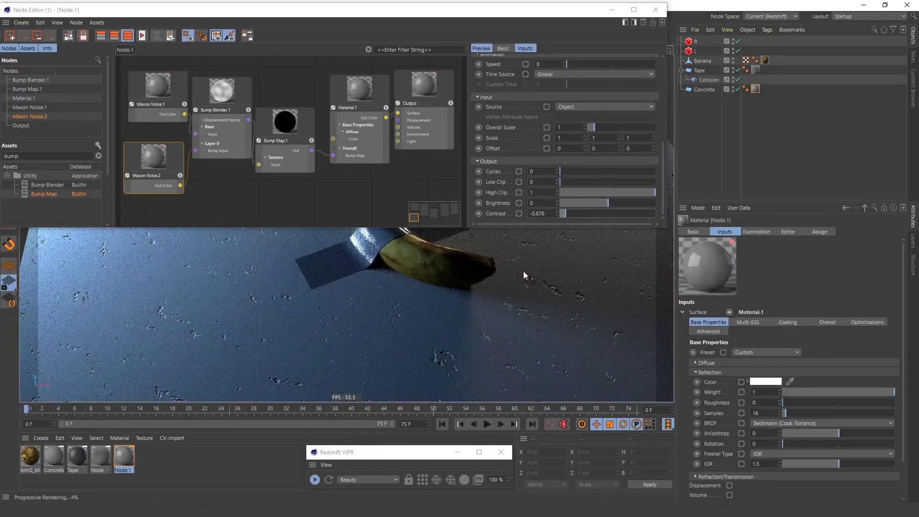
# Duplicate the second Maxon Noise and set the copy's Overall Scale to about 4.44 and Contrast to 0.01.
pyautogui.click(229, 168)
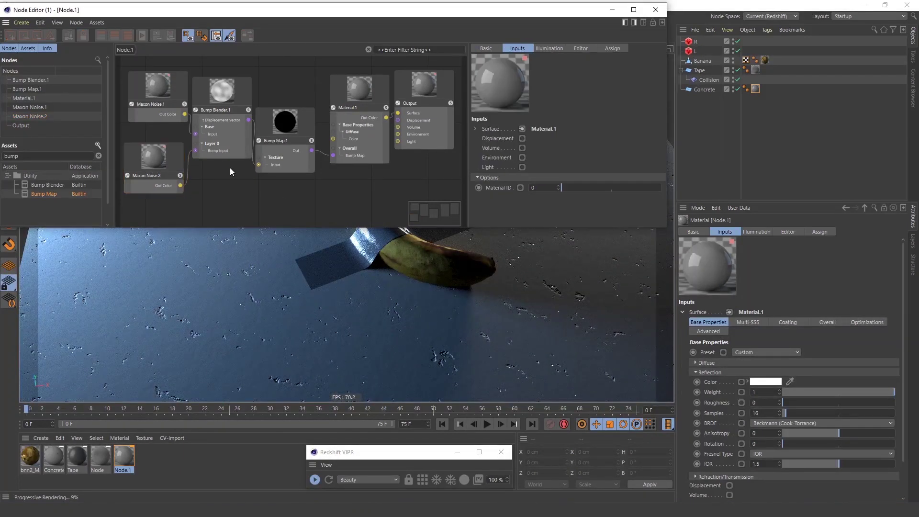
pyautogui.keyDown('ctrl'); pyautogui.moveTo(176, 165); pyautogui.dragTo(239, 193); pyautogui.keyUp('ctrl')
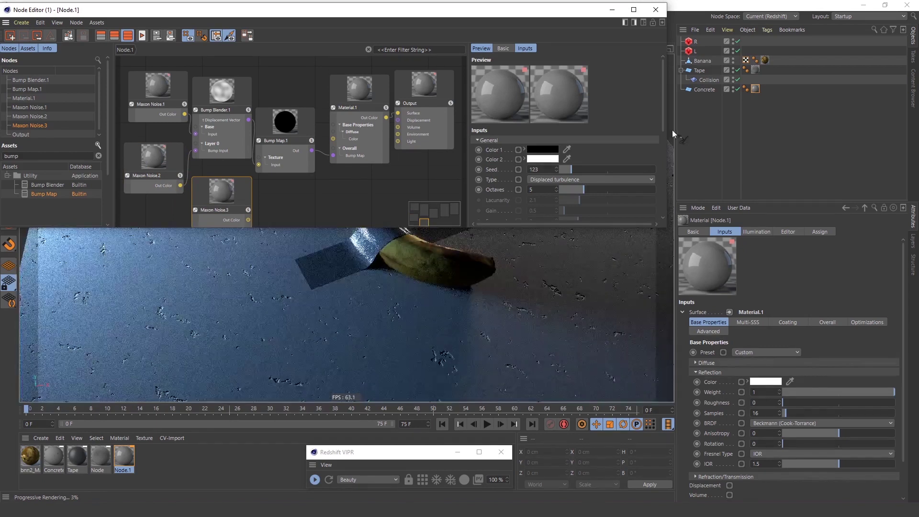
pyautogui.scroll(-5, 663, 146)
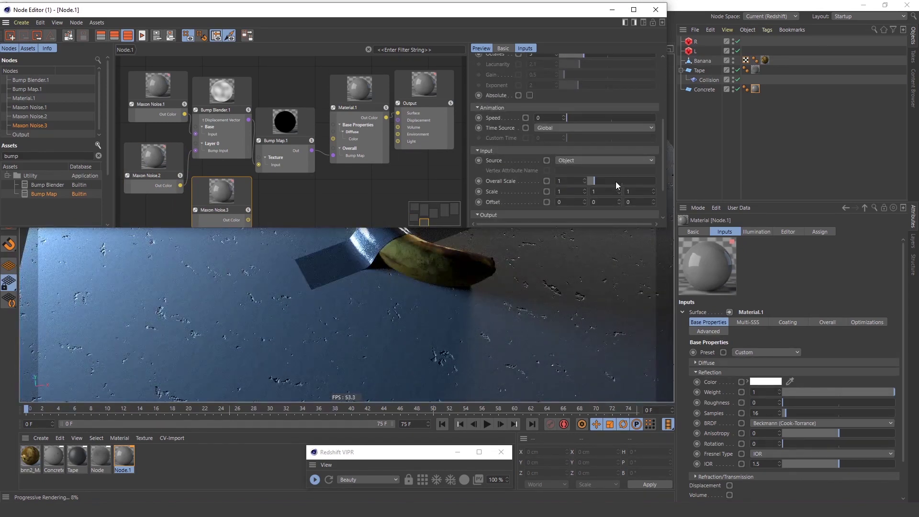
pyautogui.moveTo(614, 180); pyautogui.dragTo(617, 181)
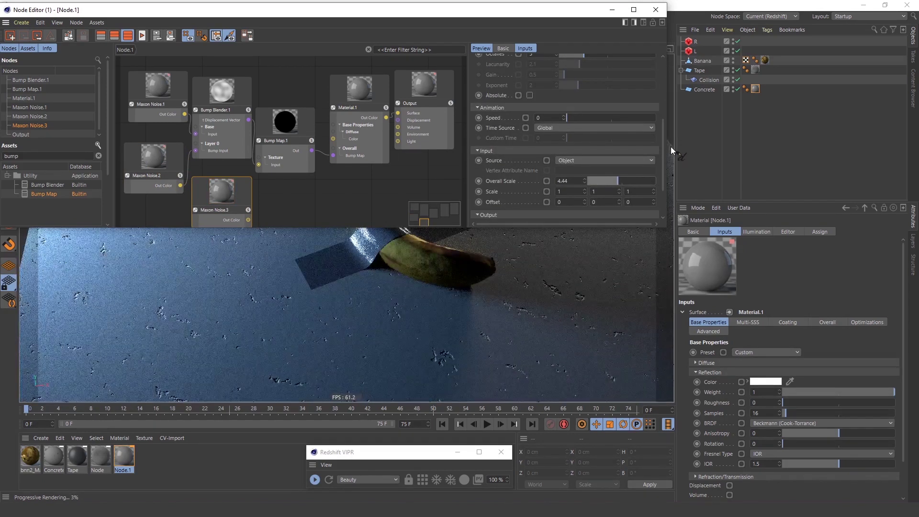
pyautogui.scroll(-3, 662, 178)
pyautogui.click(607, 214)
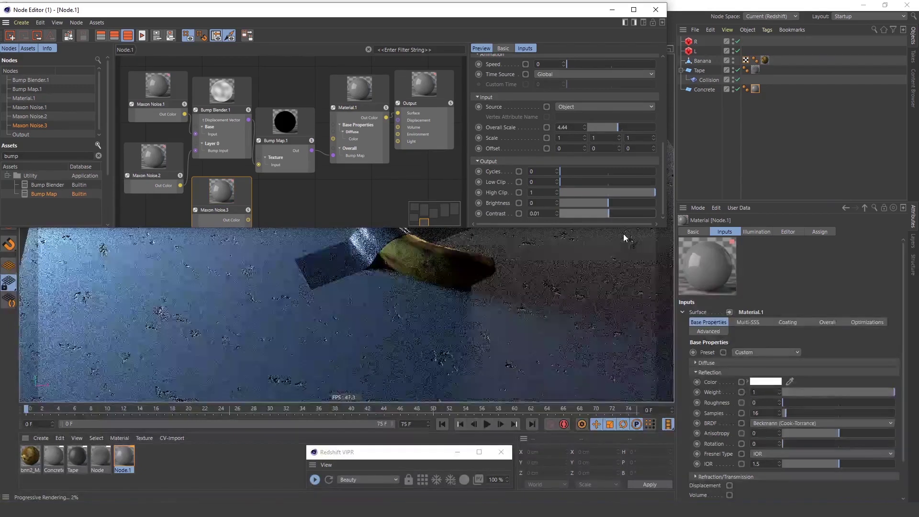
# Connect the third Maxon Noise's Out Color to the Bump Blender's Layer 1 Bump Input.
pyautogui.moveTo(249, 221); pyautogui.dragTo(200, 121)
pyautogui.moveTo(244, 171)
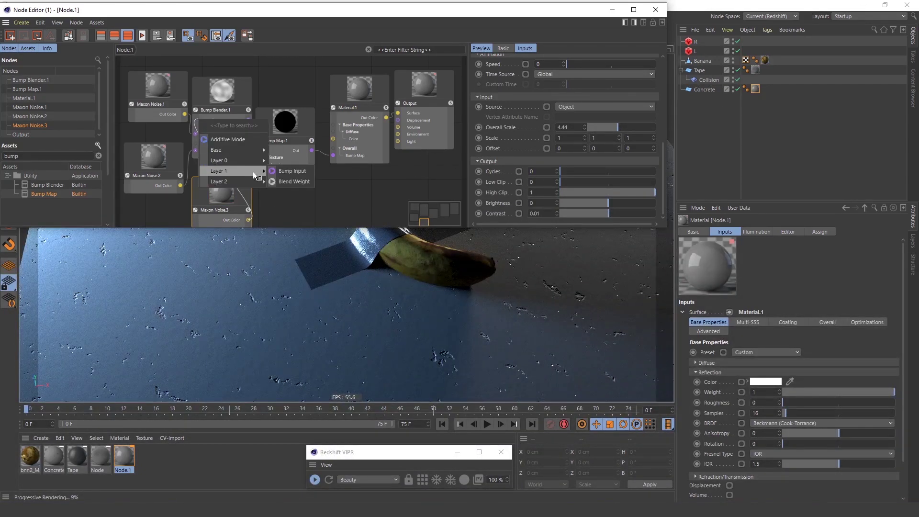
pyautogui.click(286, 175)
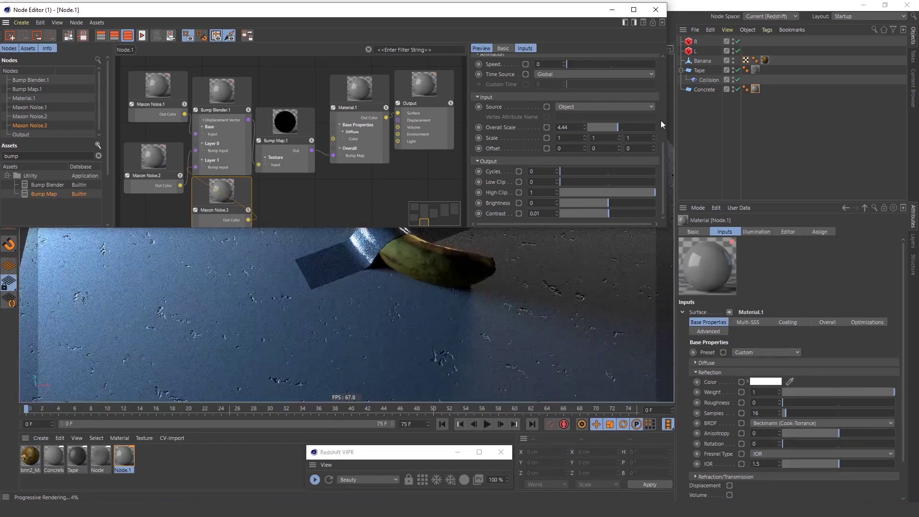
# Set the Bump Blender's Layer 1 Blend Weight to 1 and check the floor's bump from several angles.
pyautogui.click(238, 86)
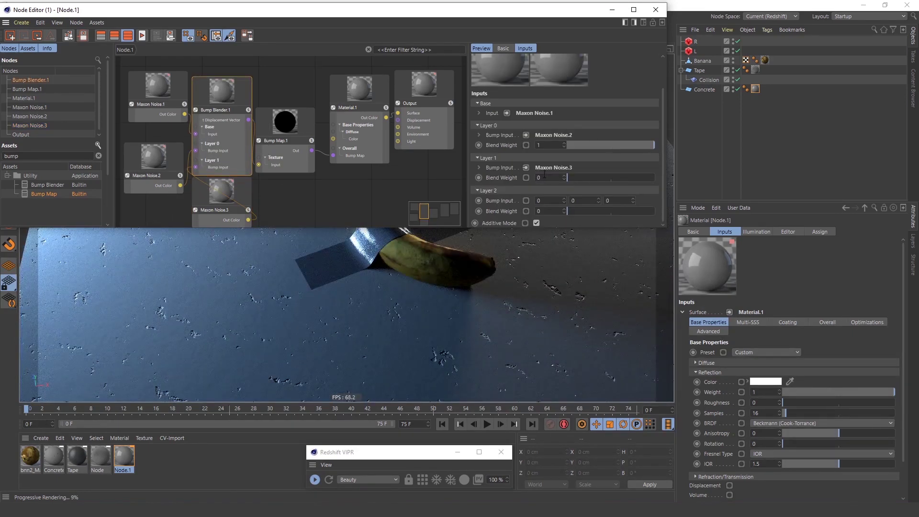
pyautogui.moveTo(644, 176); pyautogui.dragTo(659, 177)
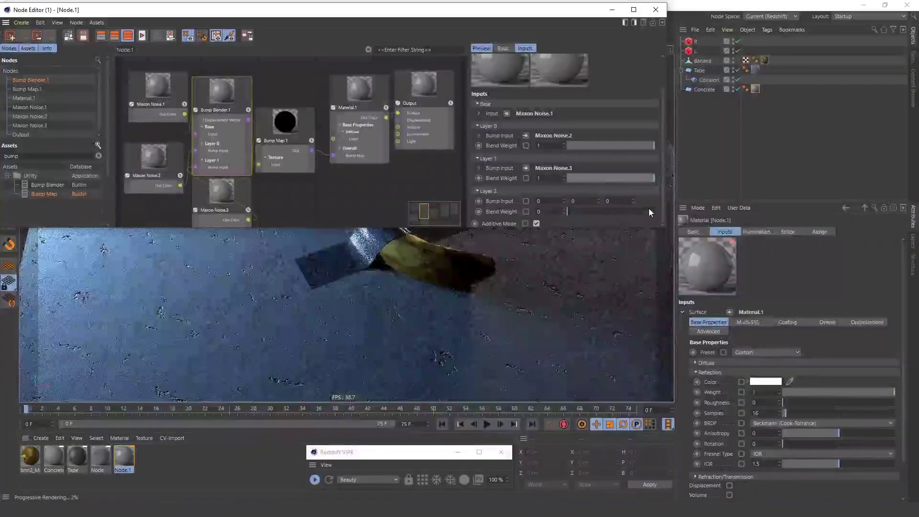
pyautogui.keyDown('alt'); pyautogui.moveTo(466, 291); pyautogui.dragTo(498, 292); pyautogui.keyUp('alt')
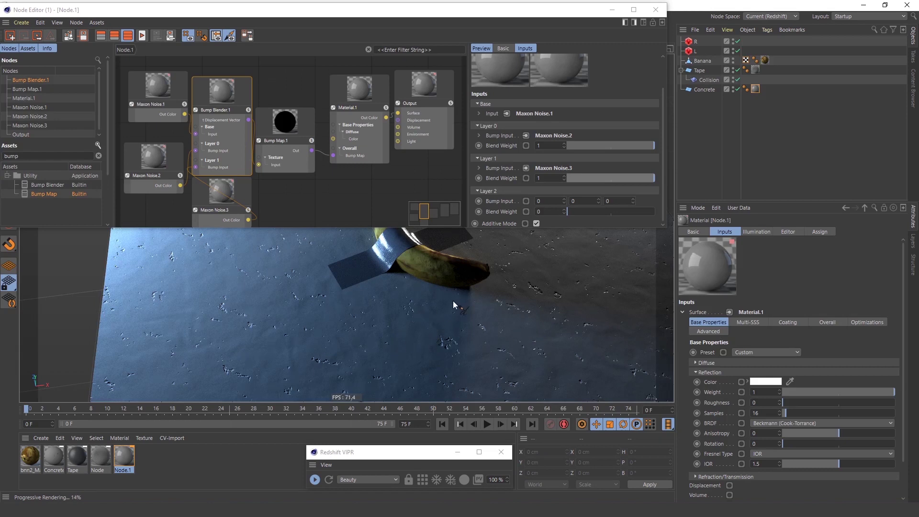
pyautogui.keyDown('alt'); pyautogui.moveTo(443, 320); pyautogui.dragTo(466, 282); pyautogui.keyUp('alt')
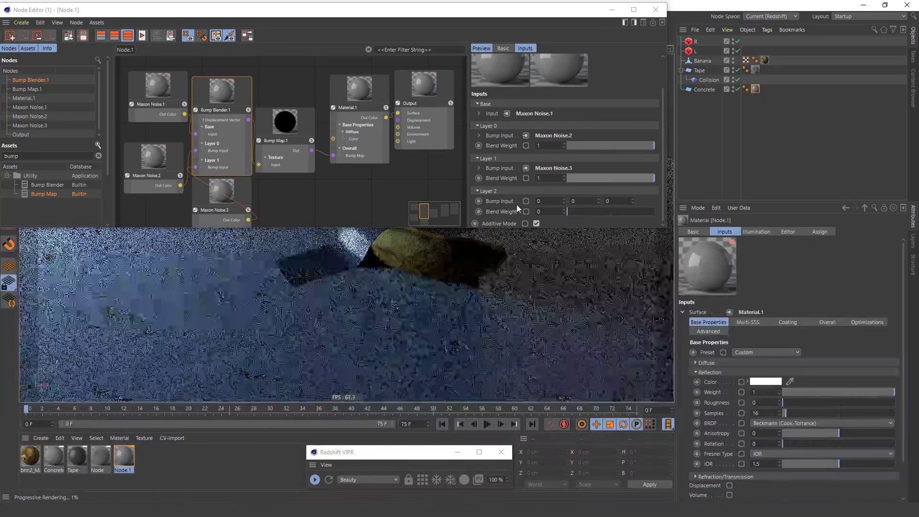
pyautogui.moveTo(563, 16); pyautogui.dragTo(563, 16)
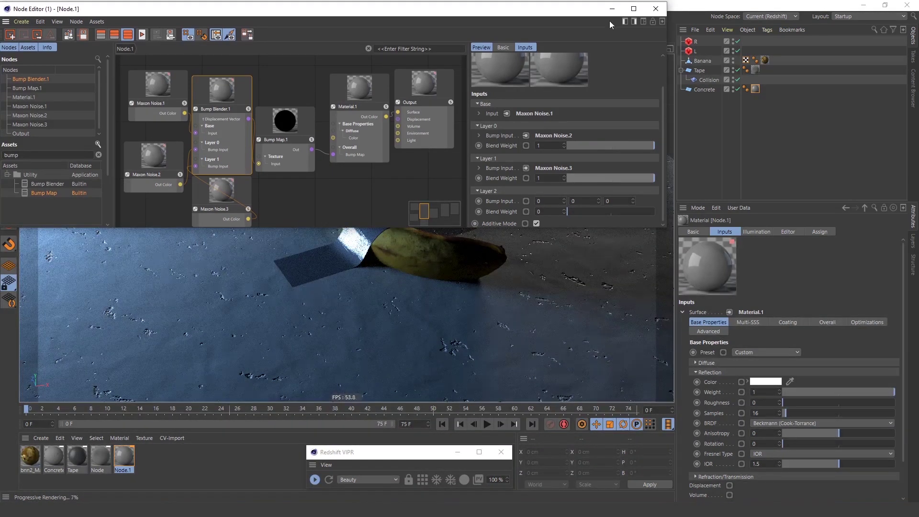
pyautogui.click(612, 9)
pyautogui.keyDown('alt'); pyautogui.moveTo(479, 215); pyautogui.dragTo(451, 253, button='right'); pyautogui.keyUp('alt')
pyautogui.keyDown('alt'); pyautogui.moveTo(451, 253); pyautogui.dragTo(463, 242, button='middle'); pyautogui.keyUp('alt')
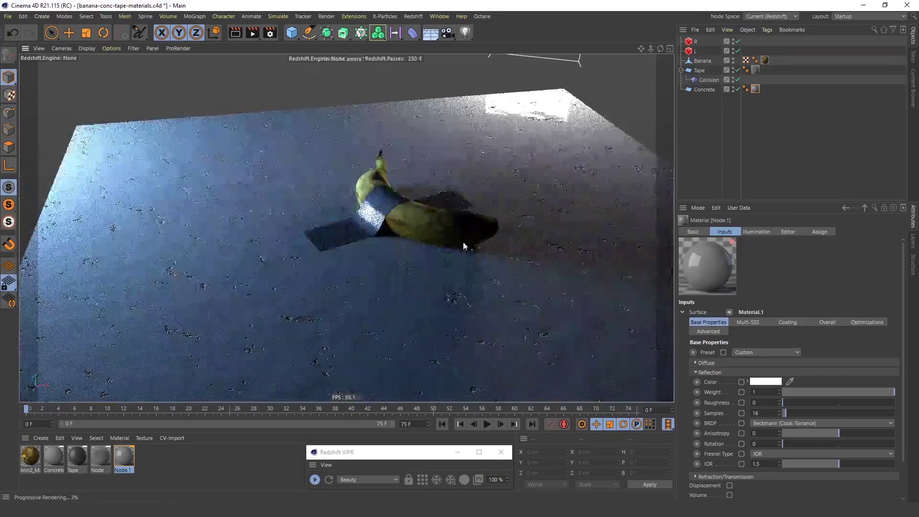
# Reopen the Node.1 material's node graph and set the third Maxon Noise's Overall Scale to about 7.1.
pyautogui.doubleClick(131, 452)
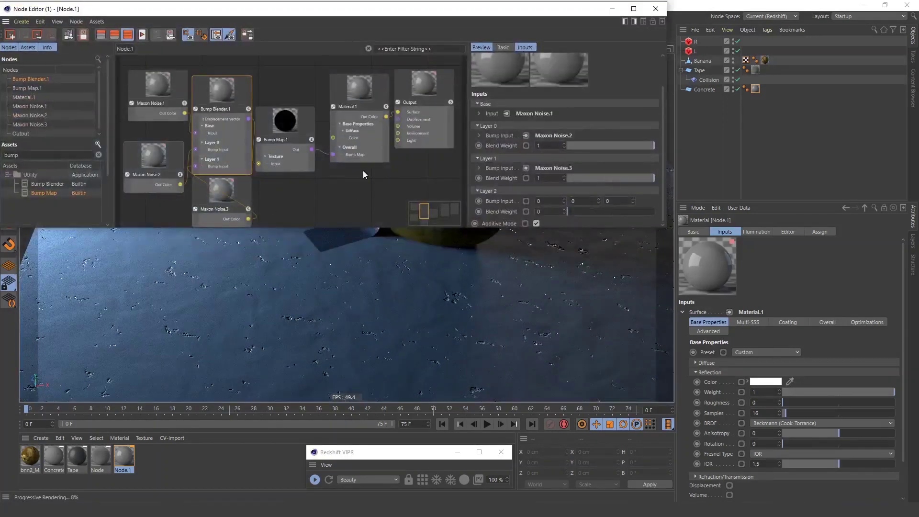
pyautogui.moveTo(363, 170); pyautogui.dragTo(362, 147, button='middle')
pyautogui.click(230, 173)
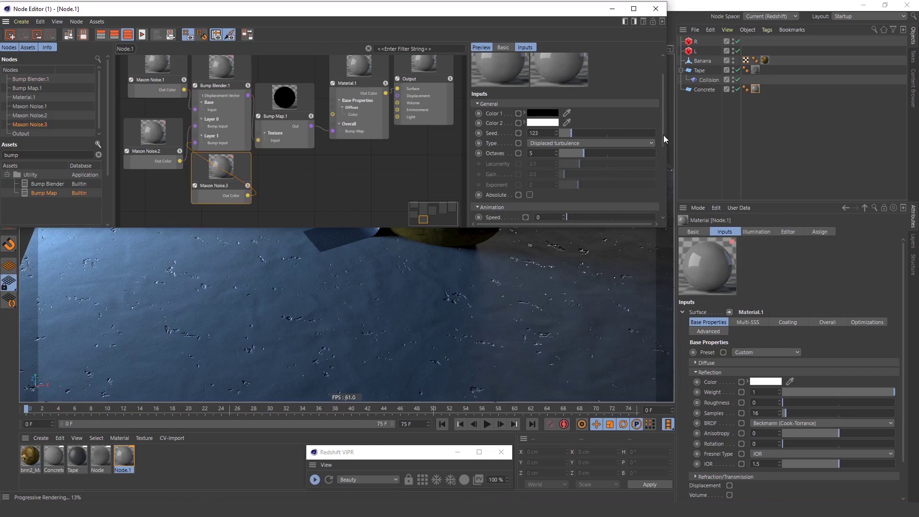
pyautogui.scroll(-3, 636, 146)
pyautogui.scroll(-2, 663, 168)
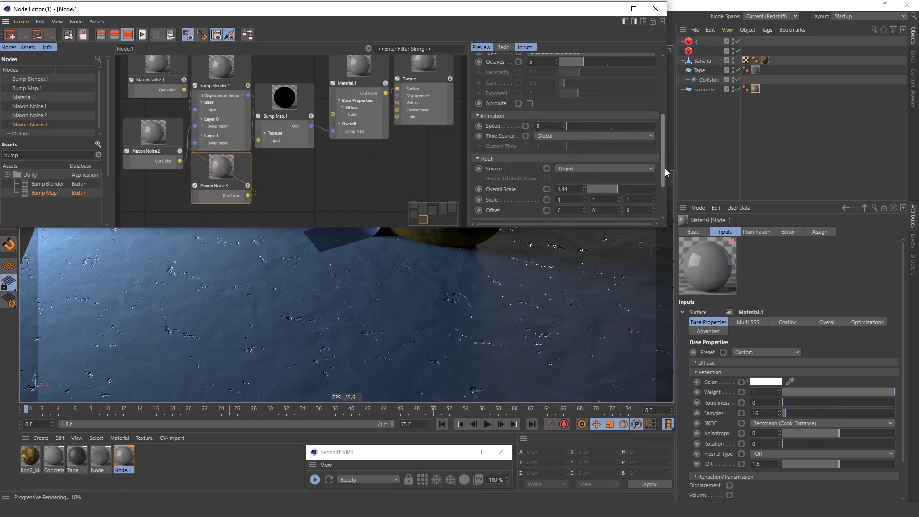
pyautogui.click(635, 179)
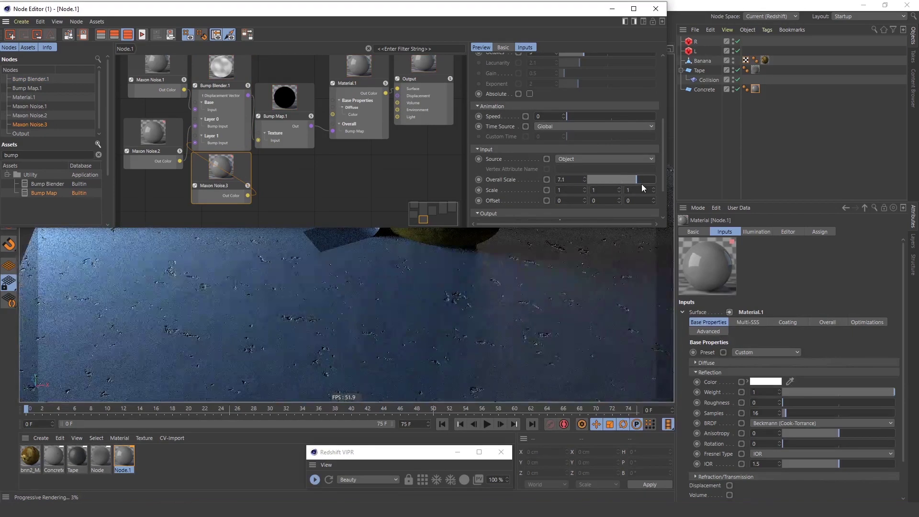
# Examine the rendered concrete floor and duct tape around the banana from several angles and distances.
pyautogui.click(615, 9)
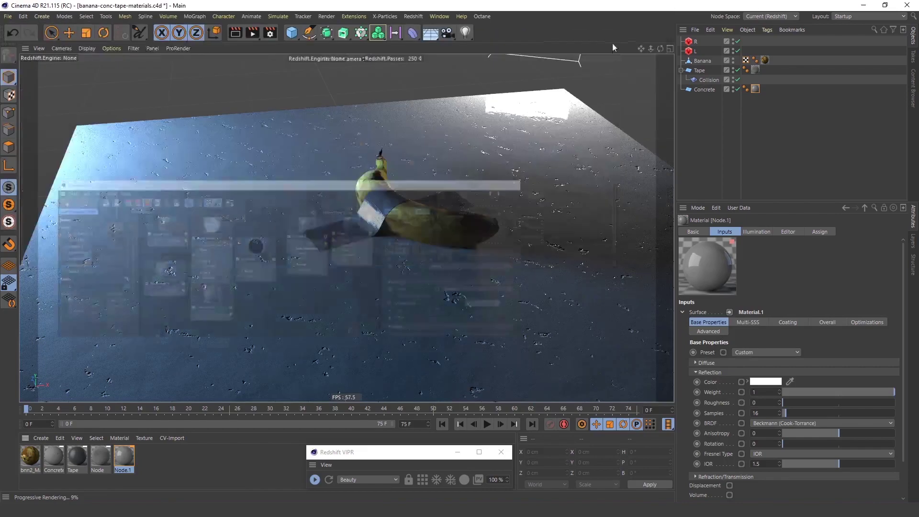
pyautogui.keyDown('alt'); pyautogui.moveTo(484, 249); pyautogui.dragTo(456, 266); pyautogui.keyUp('alt')
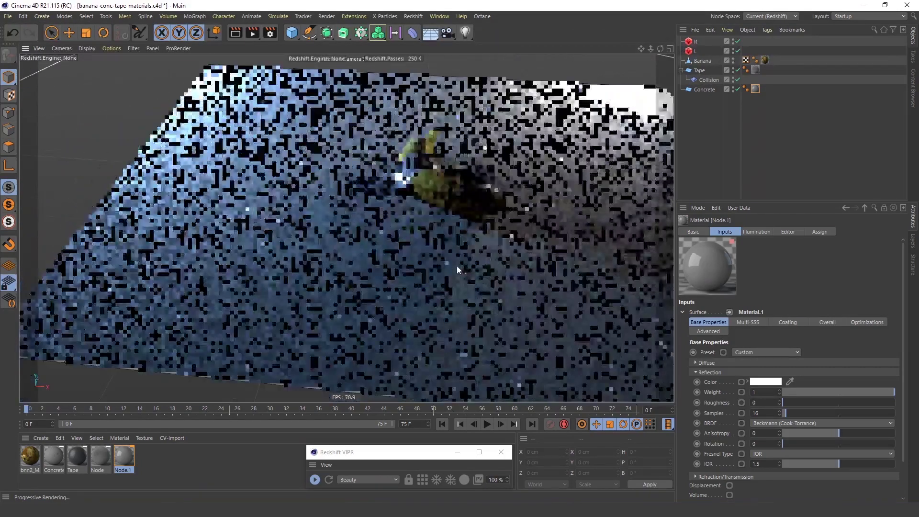
pyautogui.keyDown('alt'); pyautogui.moveTo(494, 218); pyautogui.dragTo(405, 174, button='right'); pyautogui.keyUp('alt')
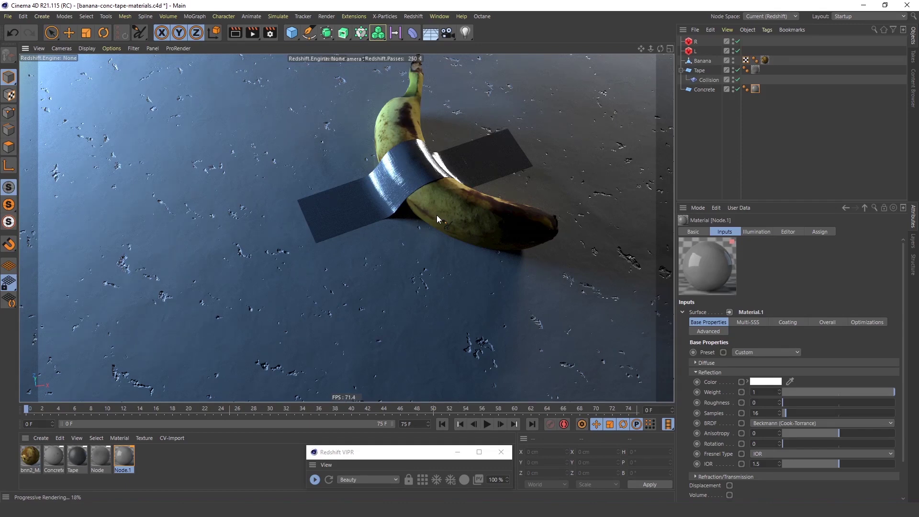
pyautogui.keyDown('alt'); pyautogui.moveTo(395, 207); pyautogui.dragTo(430, 229, button='middle'); pyautogui.keyUp('alt')
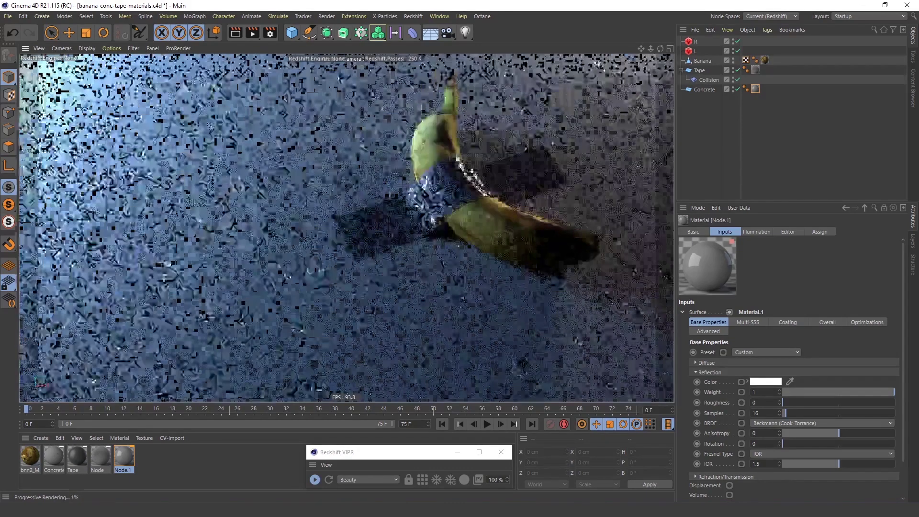
pyautogui.keyDown('alt'); pyautogui.moveTo(411, 221); pyautogui.dragTo(431, 212, button='right'); pyautogui.keyUp('alt')
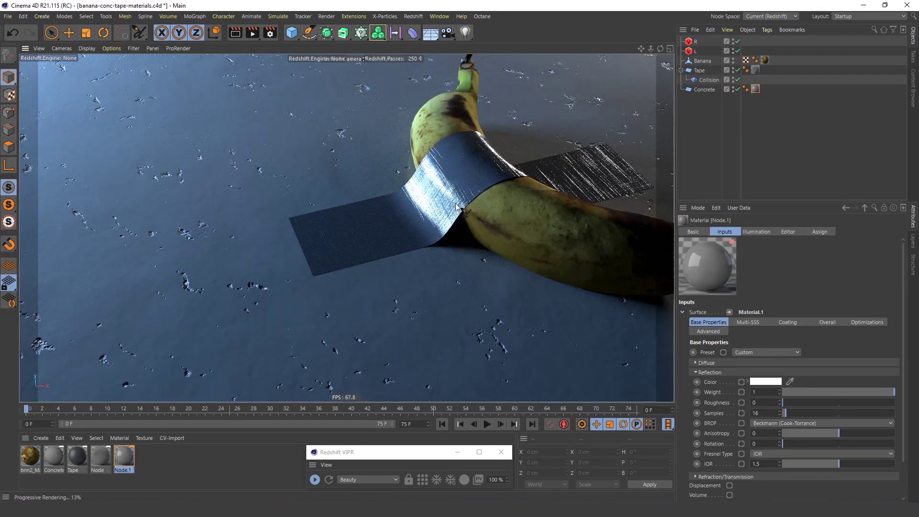
pyautogui.keyDown('alt'); pyautogui.moveTo(416, 231); pyautogui.dragTo(435, 217, button='middle'); pyautogui.keyUp('alt')
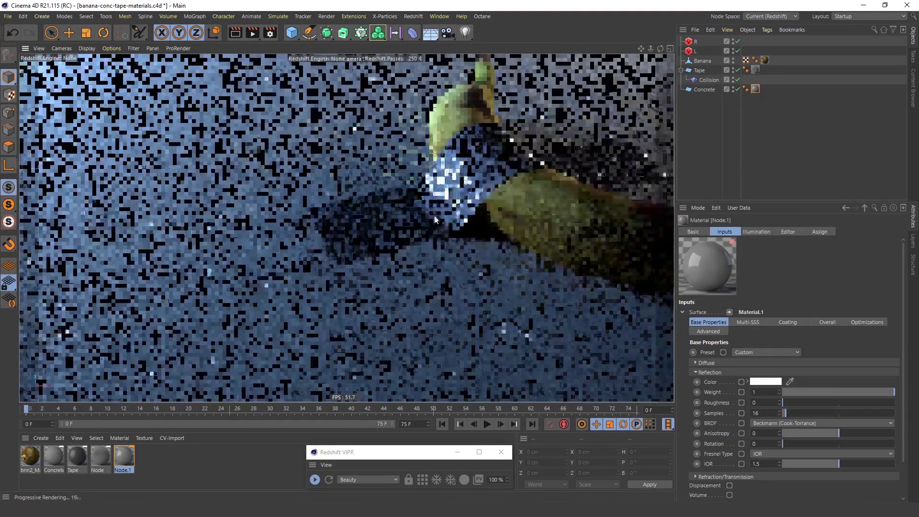
pyautogui.keyDown('alt'); pyautogui.moveTo(435, 220); pyautogui.dragTo(442, 225); pyautogui.keyUp('alt')
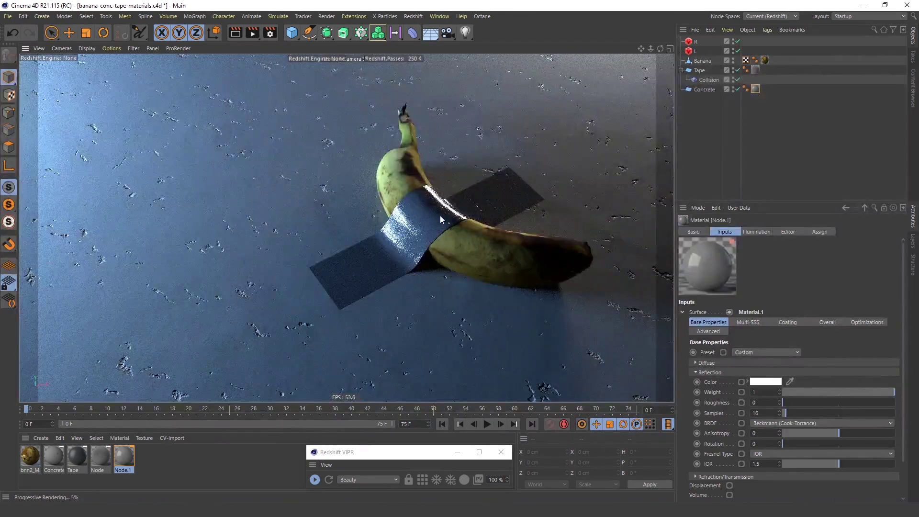
pyautogui.keyDown('alt'); pyautogui.moveTo(438, 216); pyautogui.dragTo(552, 171); pyautogui.keyUp('alt')
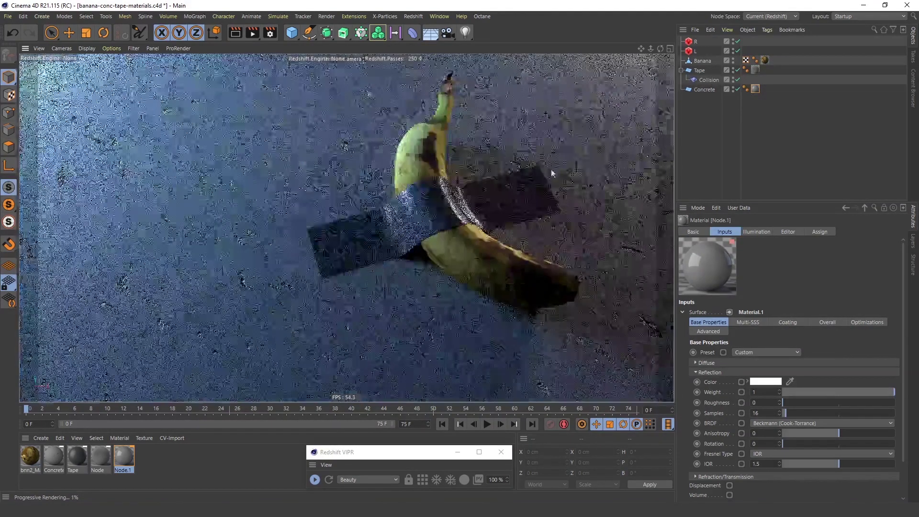